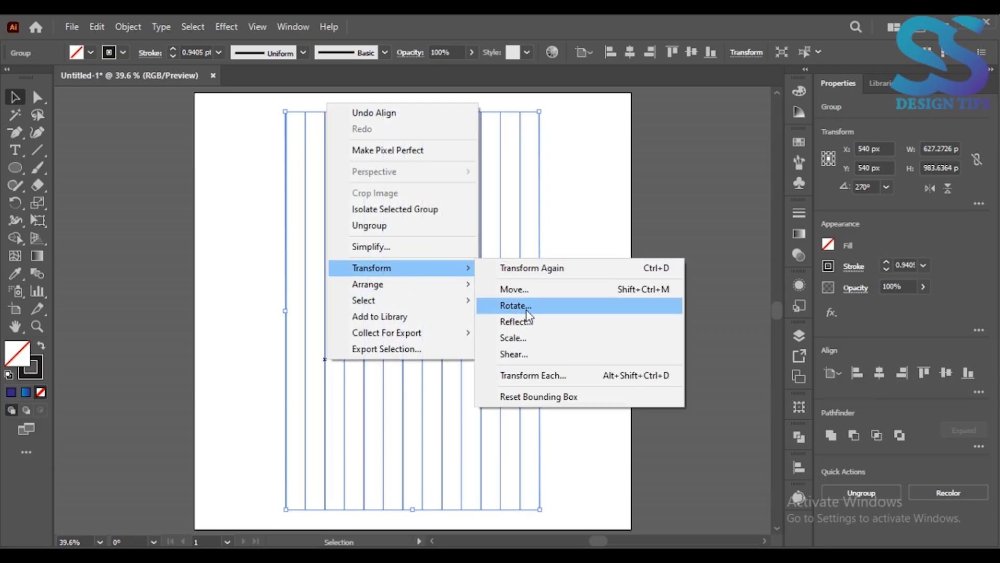
Make a copy of the vertical line group rotated by 90° to form a square grid.
click(526, 307)
text(90)
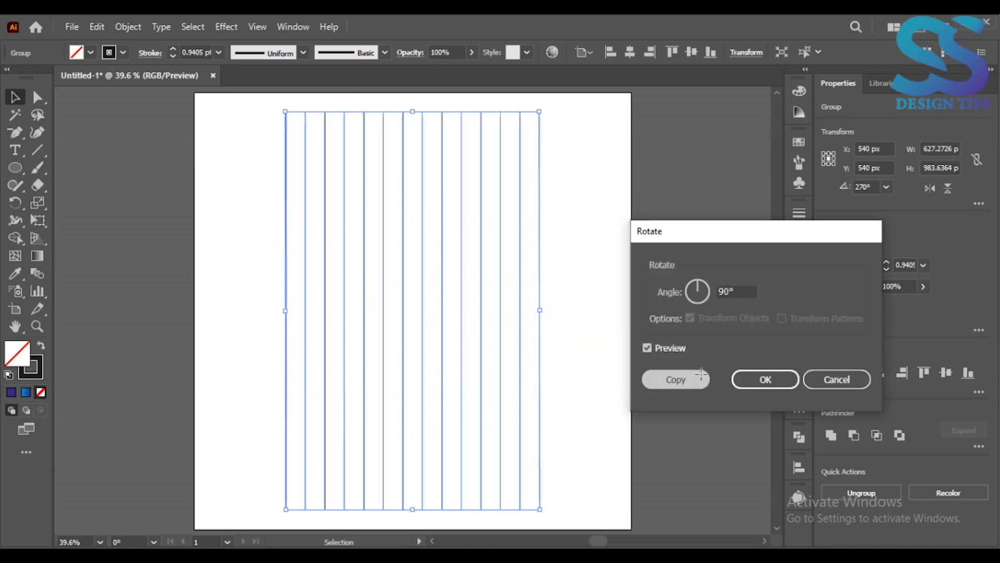
click(675, 379)
click(134, 179)
Draw a circle about 627 px in diameter from the grid's center out to its outermost lines.
click(15, 168)
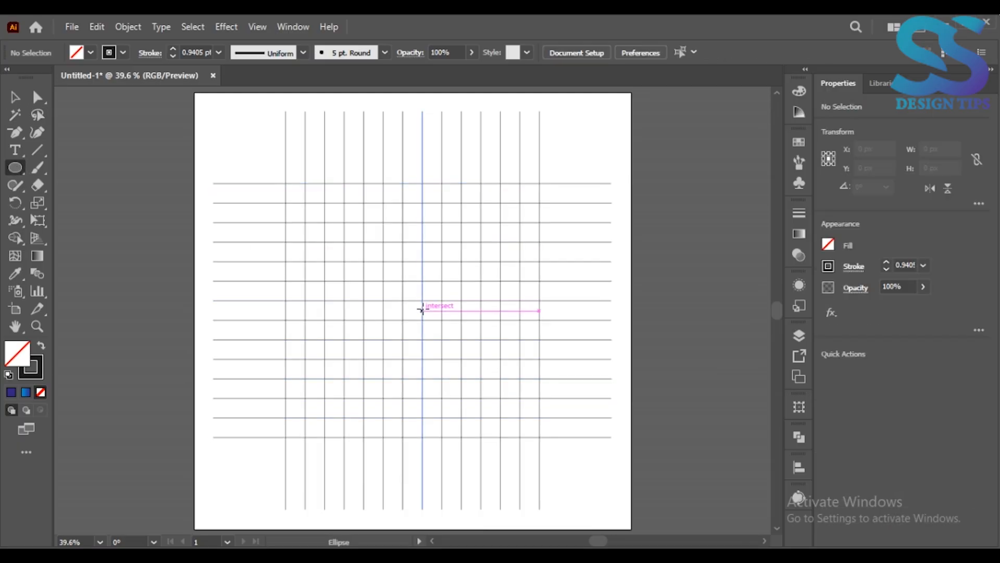
drag(413, 311, 540, 437)
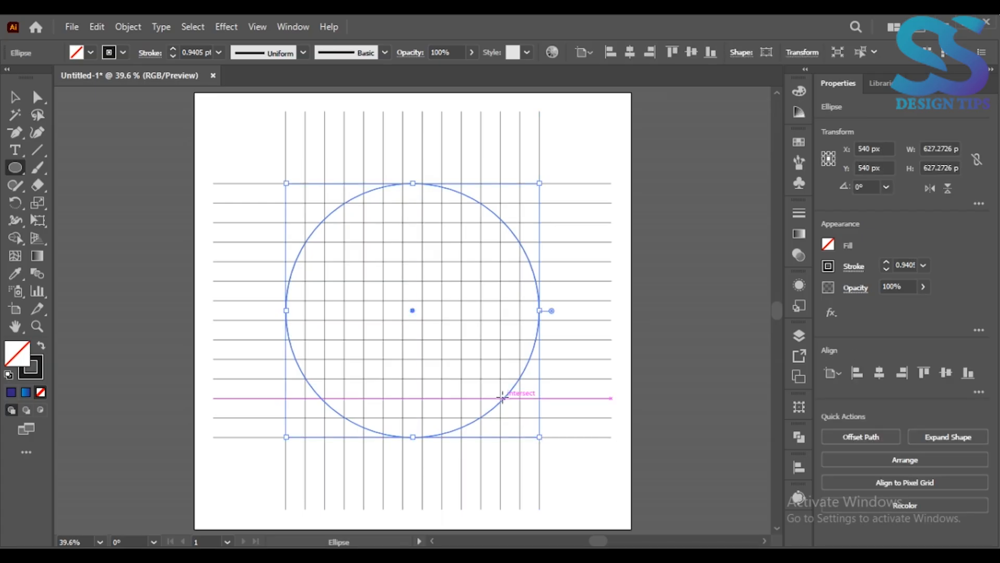
Add five progressively smaller concentric copies inside the circle, matched to the grid spacing, down to about 145 px in diameter.
key(ctrl+plus)
key(ctrl+plus)
key(v)
click(97, 27)
click(123, 99)
click(97, 28)
click(133, 129)
drag(626, 309, 463, 308)
key(ctrl+c)
key(ctrl+f)
key(ctrl+c)
key(ctrl+f)
key(ctrl+c)
key(ctrl+f)
key(ctrl+minus)
key(ctrl+minus)
Make a copy of the vertical line group rotated by 45°.
click(518, 163)
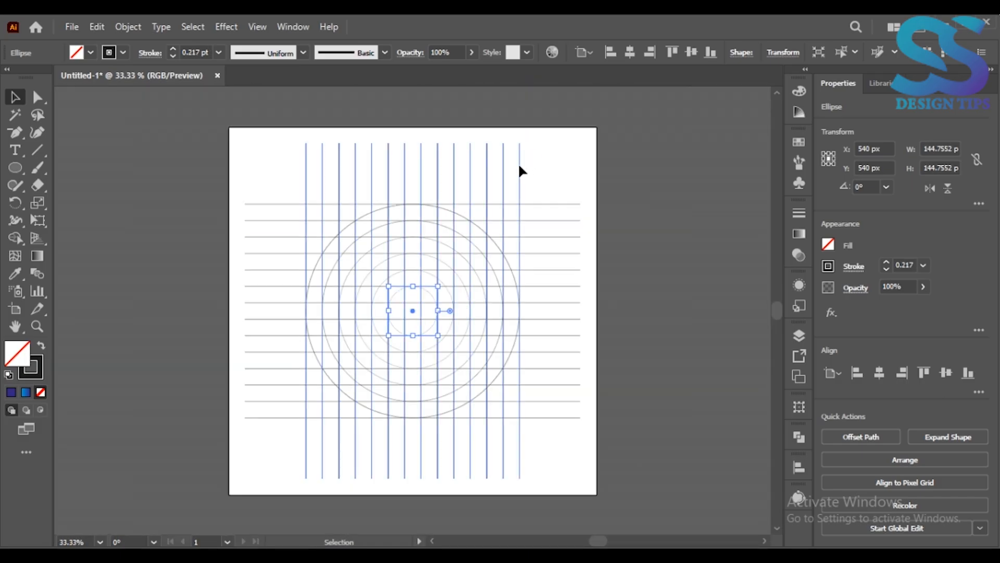
right_click(518, 162)
mouse_move(622, 342)
click(700, 364)
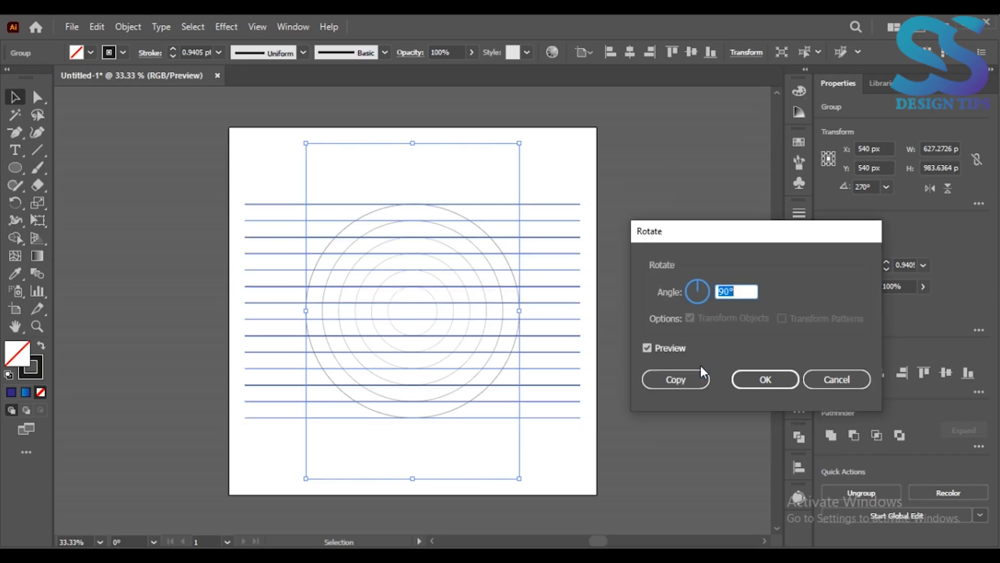
text(45)
click(695, 387)
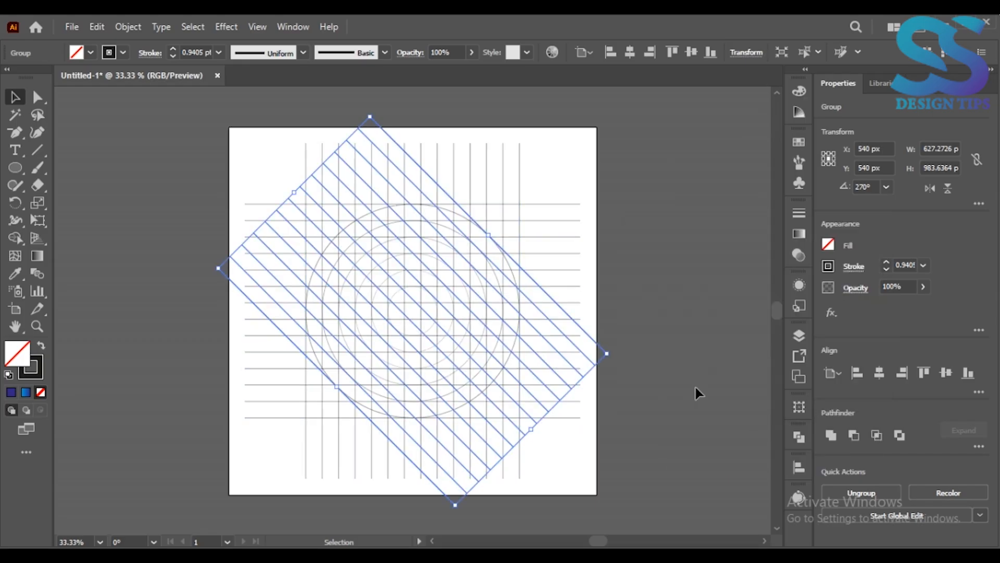
Make a reflected copy of the diagonal line group so the diagonals cross in both directions.
right_click(417, 299)
mouse_move(560, 205)
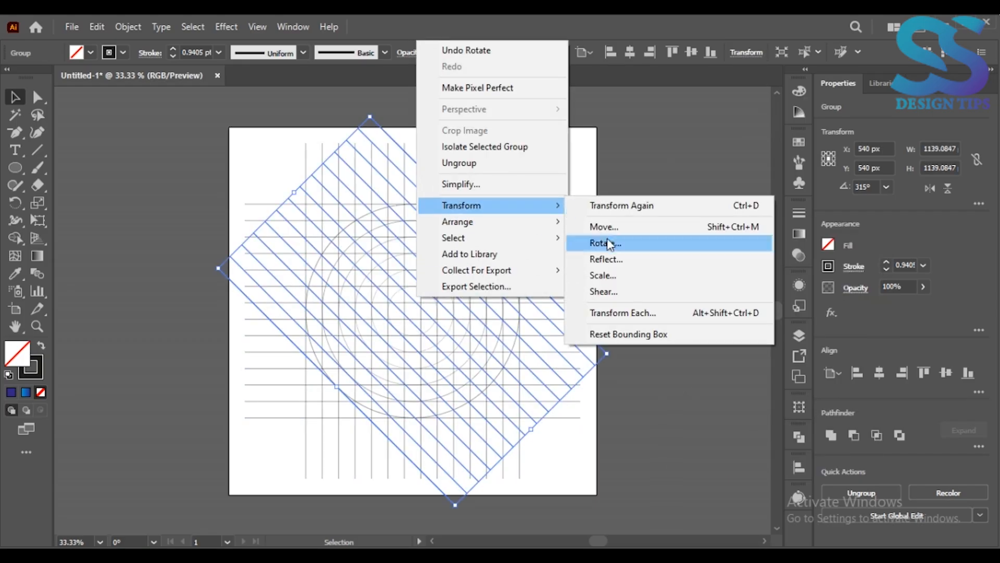
click(607, 260)
click(548, 406)
click(152, 184)
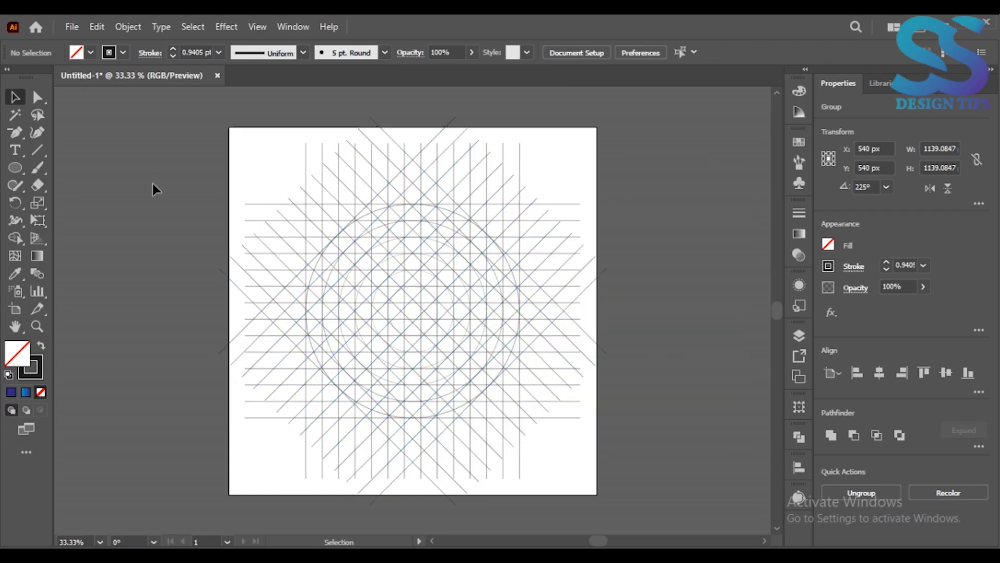
Select all lines and circles, swap fill and stroke, and fill a first outer-ring region at the lower right with Shape Builder.
key(ctrl+a)
click(15, 238)
click(41, 348)
key(ctrl+plus)
key(ctrl+plus)
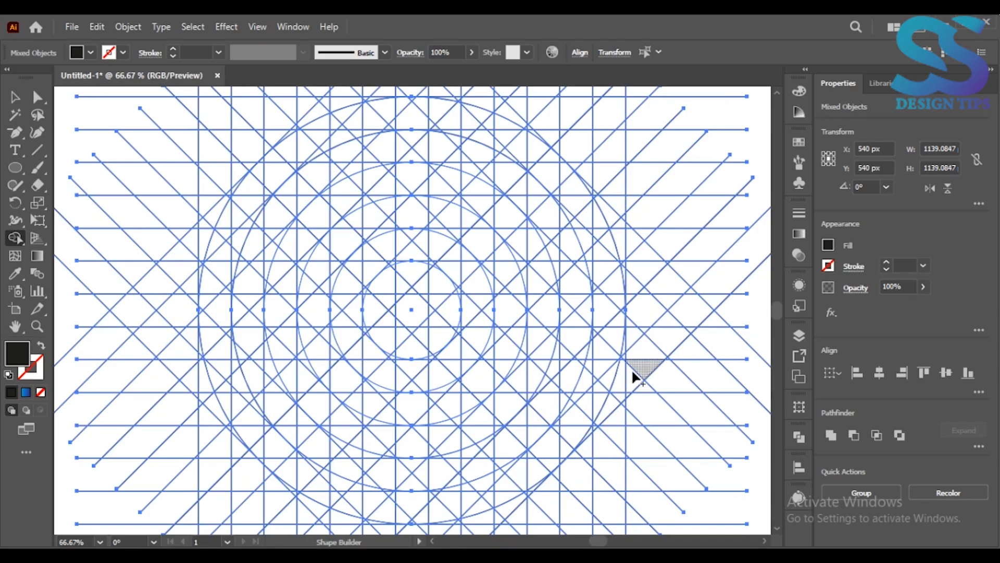
click(600, 372)
Merge the outer-ring regions on the right side above the filled piece into one black band with Shape Builder.
key(ctrl+plus)
key(ctrl+plus)
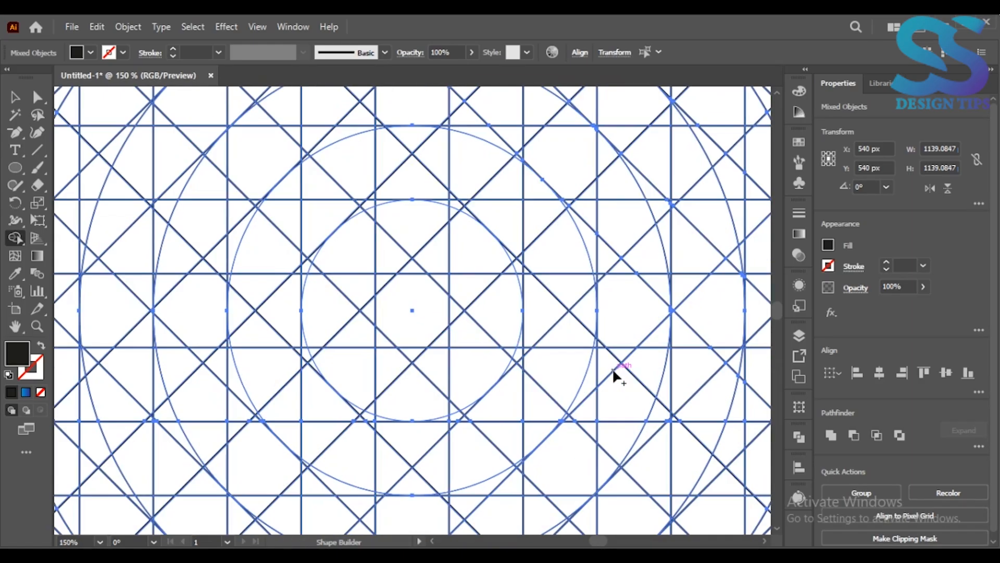
click(12, 331)
drag(265, 351, 125, 299)
drag(463, 415, 252, 413)
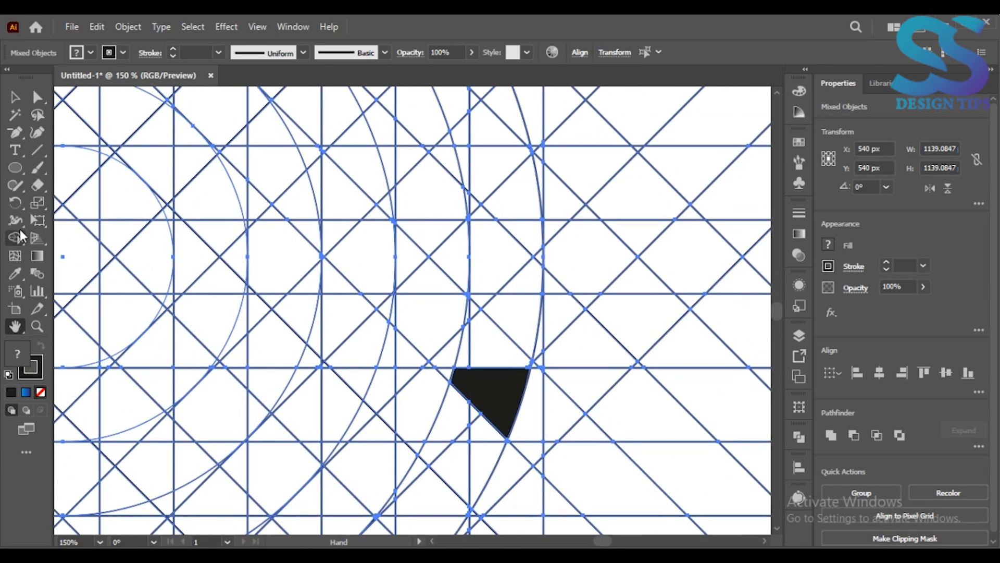
click(19, 236)
mouse_move(471, 323)
mouse_down()
mouse_move(473, 358)
mouse_move(524, 369)
mouse_move(537, 250)
mouse_move(524, 181)
mouse_move(514, 157)
mouse_move(468, 161)
mouse_up()
drag(471, 197, 488, 229)
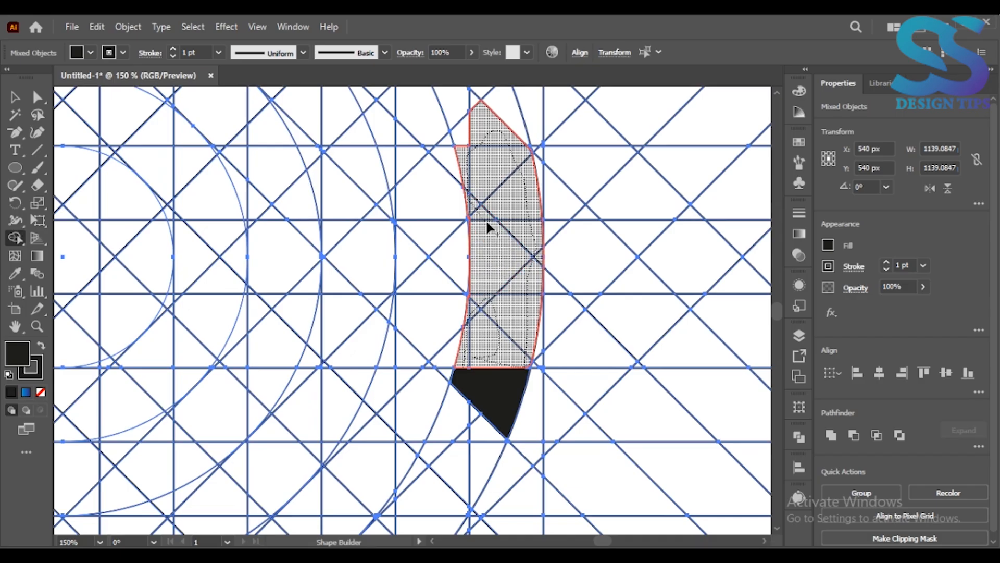
drag(484, 281, 485, 286)
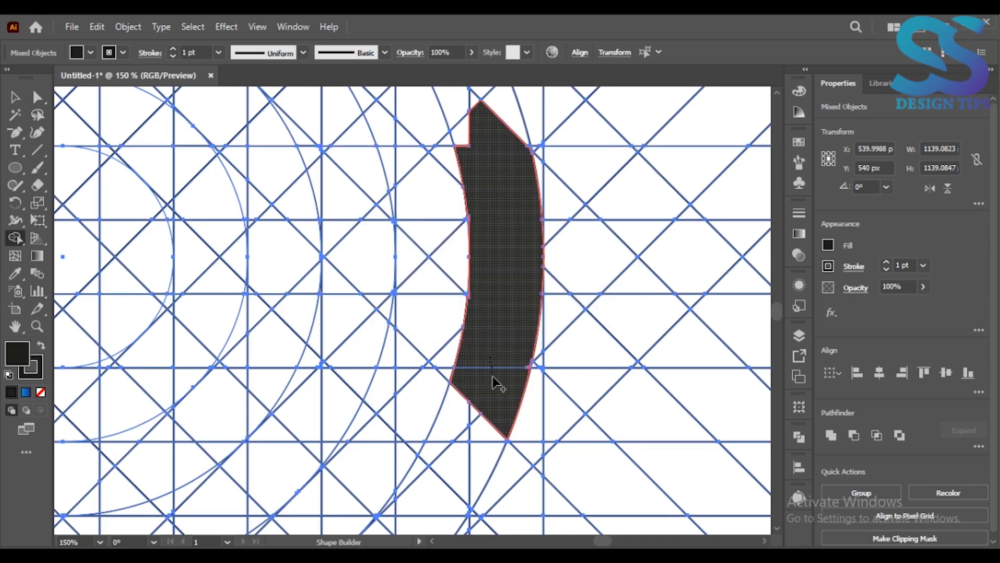
drag(463, 288, 523, 290)
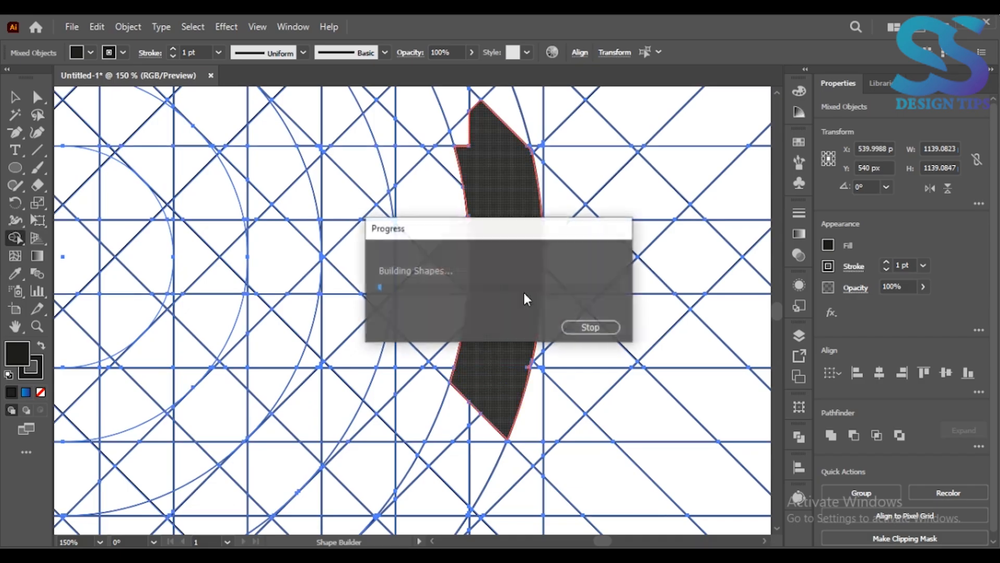
Merge the thin slivers along the inner edge of the right-hand band into the black shape.
key(ctrl+plus)
key(ctrl+plus)
click(16, 327)
drag(358, 317, 174, 366)
key(shift+m)
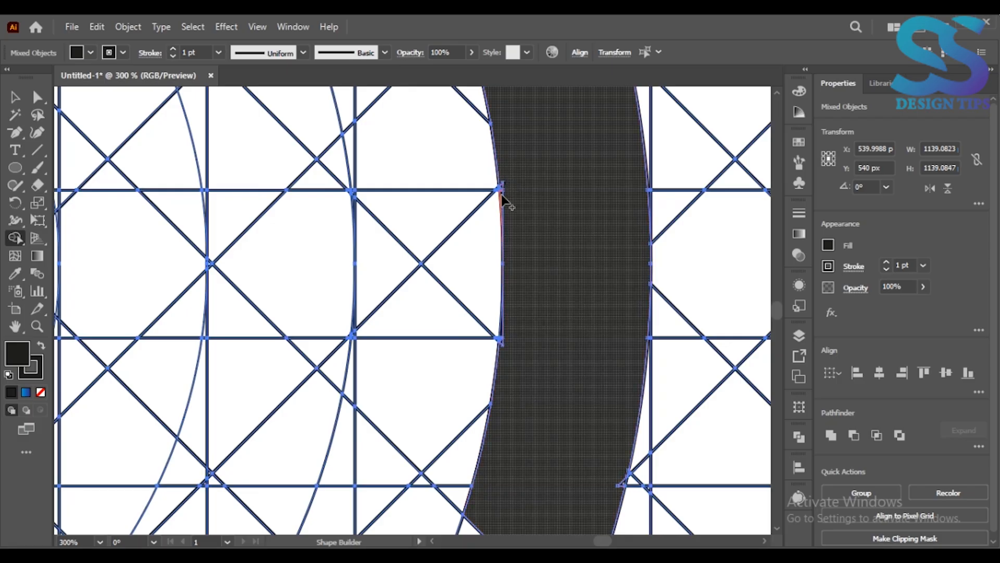
click(503, 341)
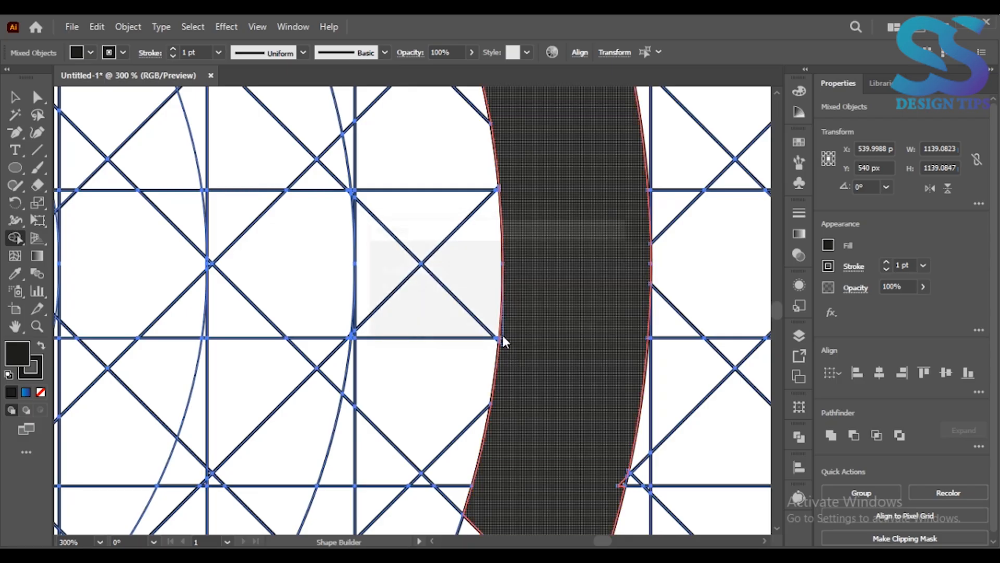
Extend the black outer band over the top of the ring to its upper left with Shape Builder.
key(ctrl+minus)
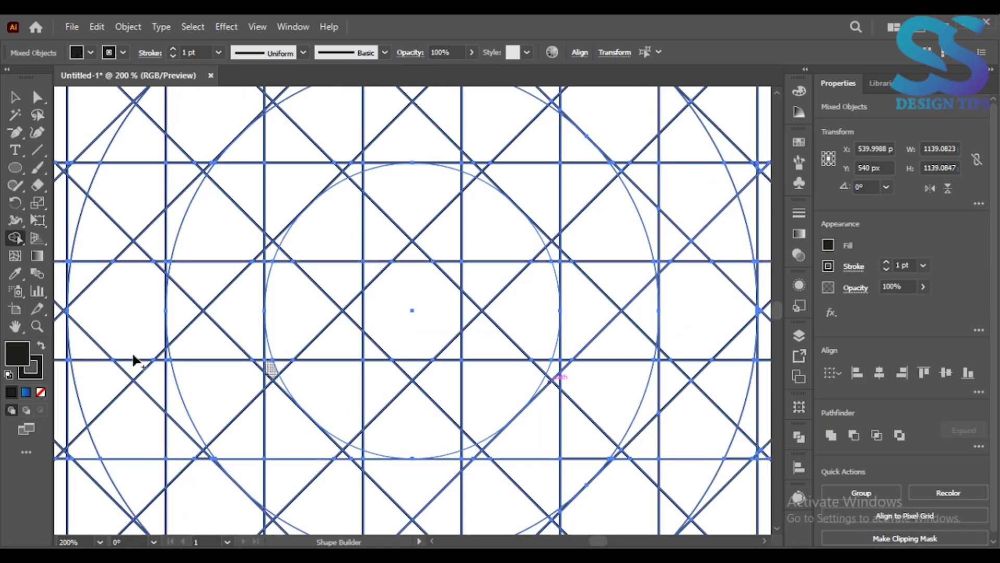
click(15, 326)
drag(698, 157, 284, 437)
key(ctrl+minus)
key(ctrl+minus)
drag(495, 242, 365, 415)
key(shift+m)
mouse_move(575, 448)
mouse_down()
mouse_move(565, 363)
mouse_move(546, 388)
mouse_move(531, 346)
mouse_move(518, 339)
mouse_move(529, 319)
mouse_move(493, 251)
mouse_move(456, 271)
mouse_move(433, 229)
mouse_move(393, 204)
mouse_move(422, 238)
mouse_move(347, 219)
mouse_move(329, 200)
mouse_move(220, 218)
mouse_up()
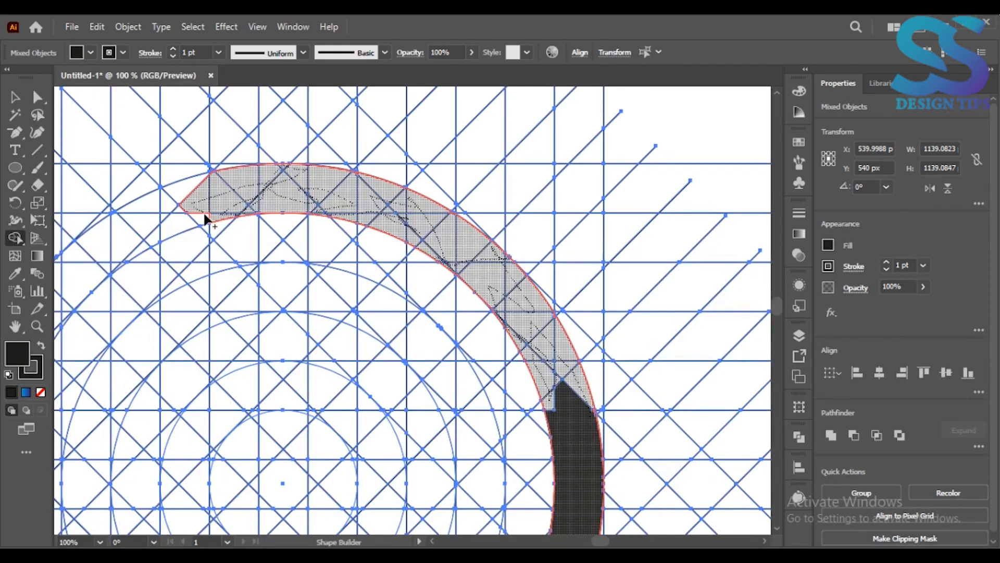
mouse_move(148, 239)
mouse_down()
mouse_move(192, 204)
mouse_move(130, 235)
mouse_move(142, 254)
mouse_up()
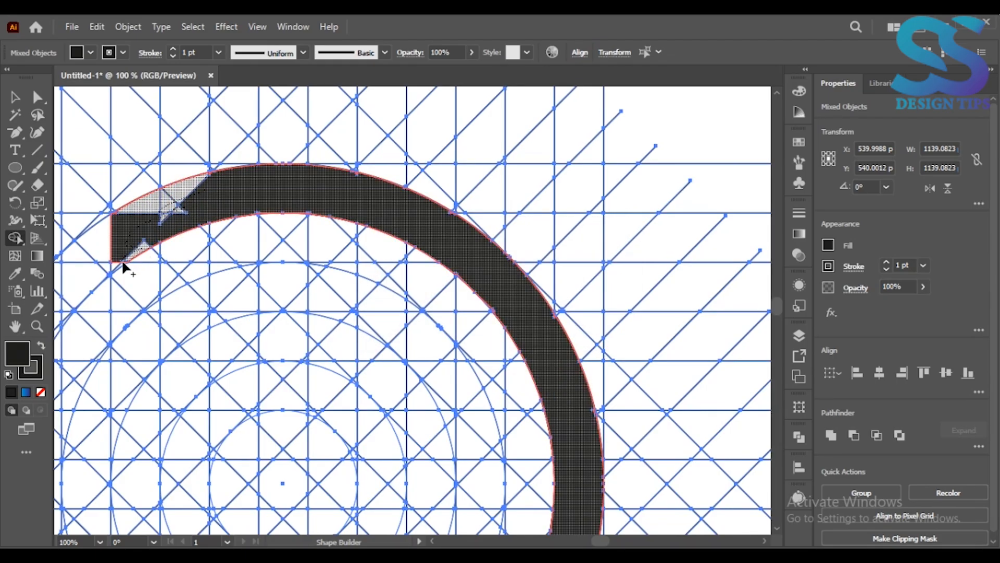
drag(86, 276, 124, 226)
Continue the black outer band down the left side of the ring, merging the leftover gaps into it.
click(15, 327)
mouse_move(107, 375)
mouse_down()
mouse_move(354, 309)
mouse_move(424, 236)
mouse_up()
click(15, 238)
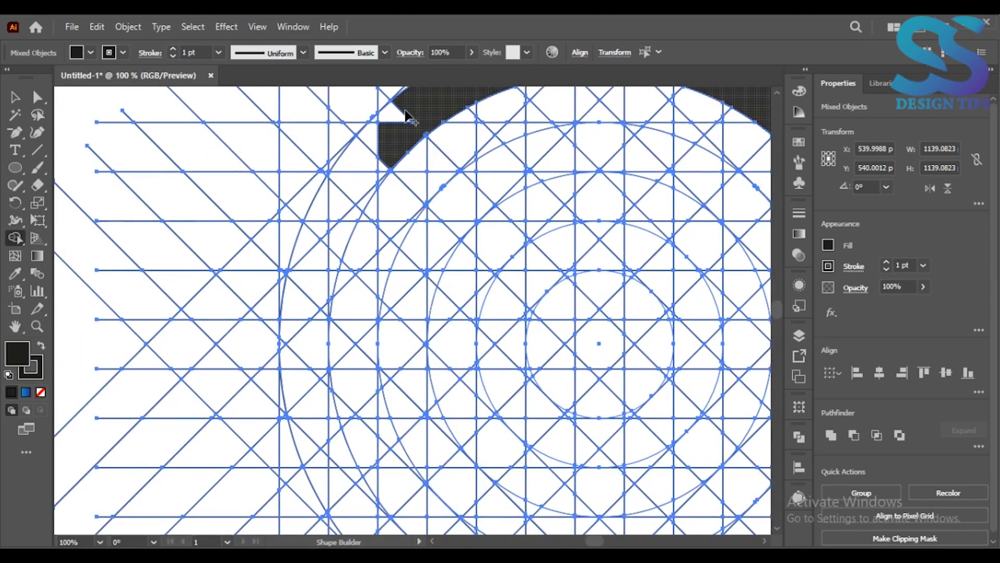
drag(378, 128, 332, 195)
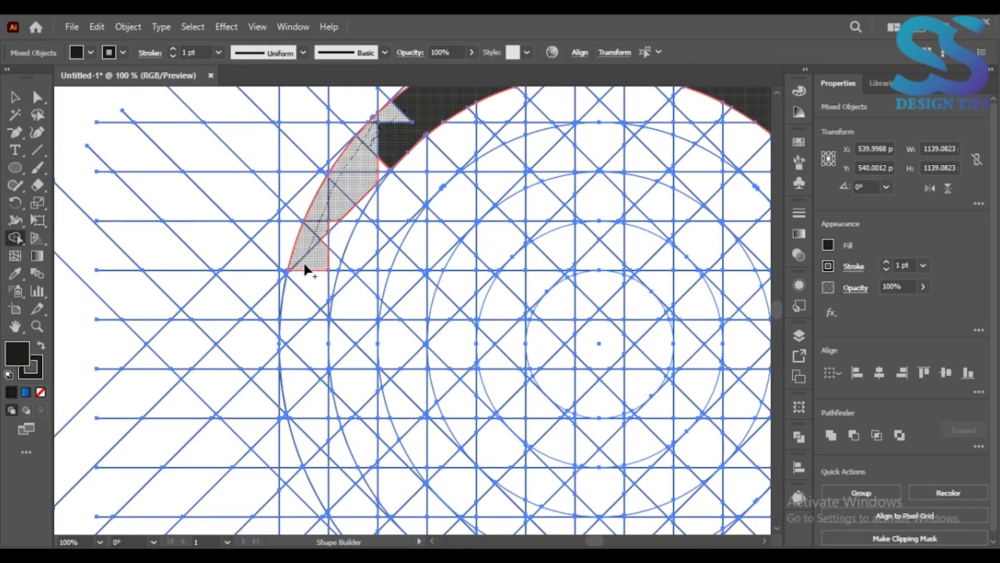
mouse_move(327, 309)
mouse_down()
mouse_move(338, 247)
mouse_move(391, 164)
mouse_up()
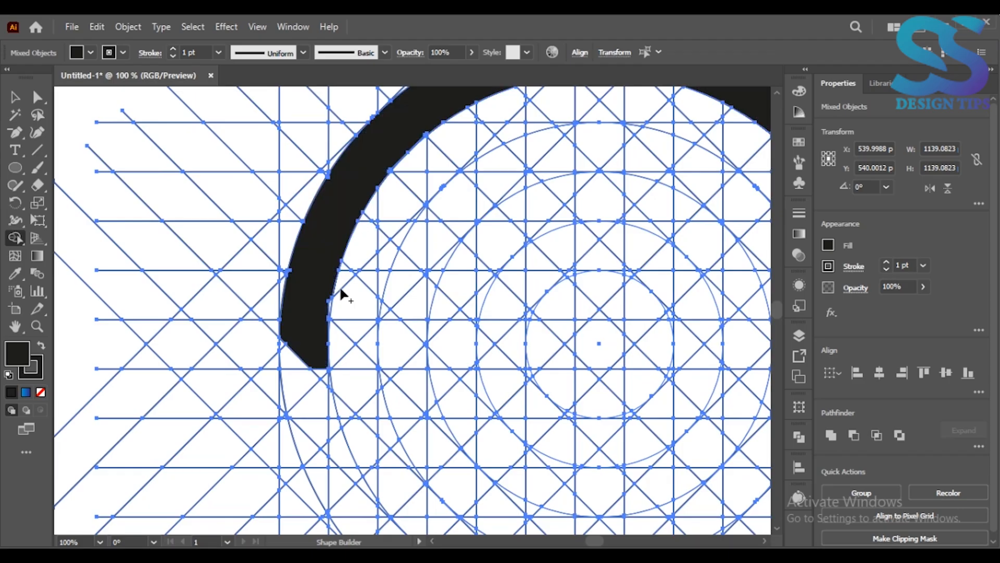
Extend the outer band's left end downward to mirror the angled end on the right.
mouse_move(307, 336)
mouse_down()
mouse_move(285, 339)
mouse_move(293, 358)
mouse_move(264, 349)
mouse_move(261, 331)
mouse_move(274, 359)
mouse_up()
key(ctrl+minus)
key(ctrl+minus)
key(ctrl+plus)
key(ctrl+plus)
drag(147, 390, 137, 338)
Merge the upper regions between the third and fourth circles into a black middle arc, including the gaps along its edge.
key(ctrl+minus)
key(ctrl+minus)
key(ctrl+plus)
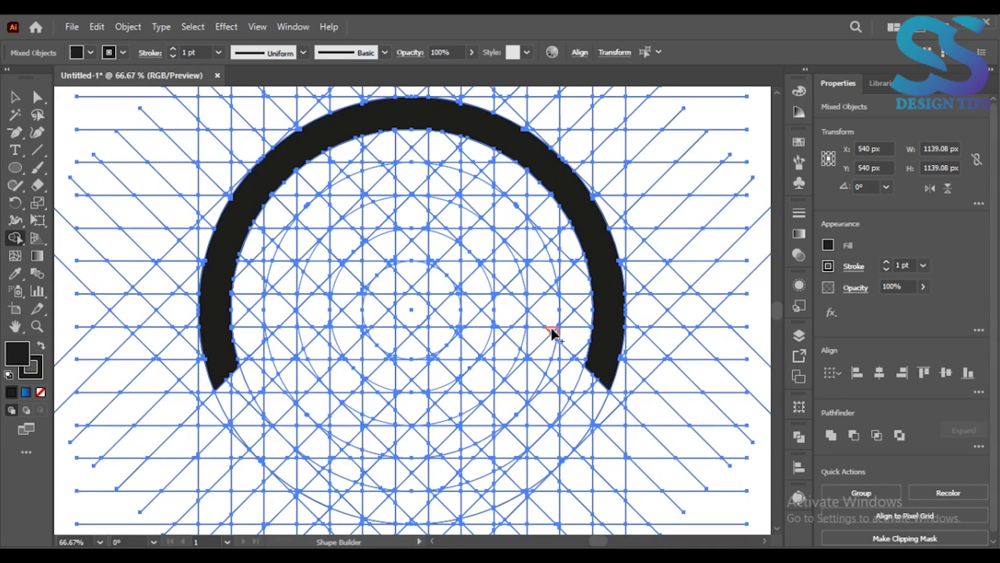
mouse_move(555, 300)
mouse_down()
mouse_move(528, 266)
mouse_move(529, 288)
mouse_move(527, 262)
mouse_move(540, 262)
mouse_move(522, 262)
mouse_move(503, 232)
mouse_move(530, 226)
mouse_move(490, 194)
mouse_up()
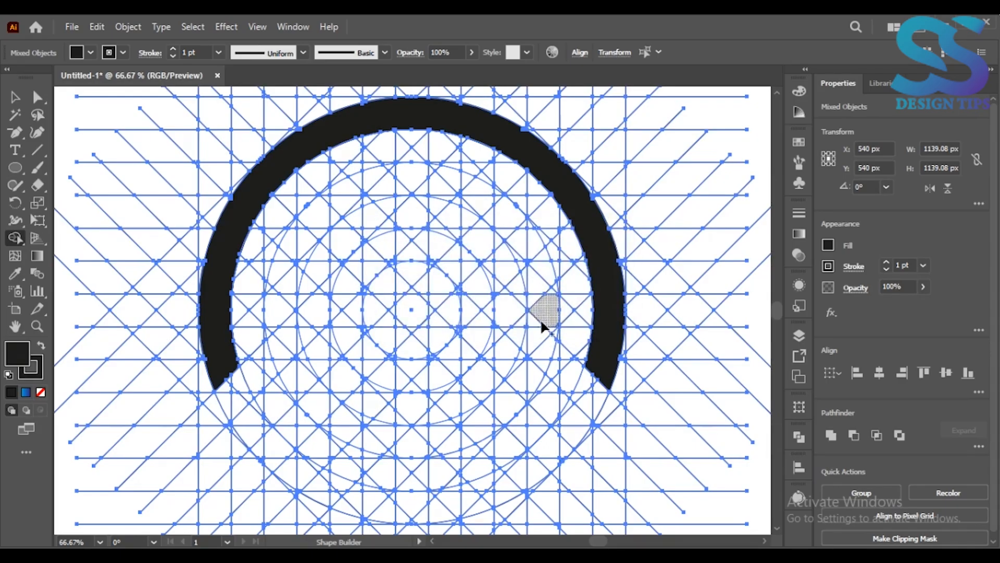
mouse_move(550, 324)
mouse_down()
mouse_move(518, 257)
mouse_move(552, 293)
mouse_move(530, 230)
mouse_move(432, 181)
mouse_move(392, 189)
mouse_up()
drag(316, 229, 266, 342)
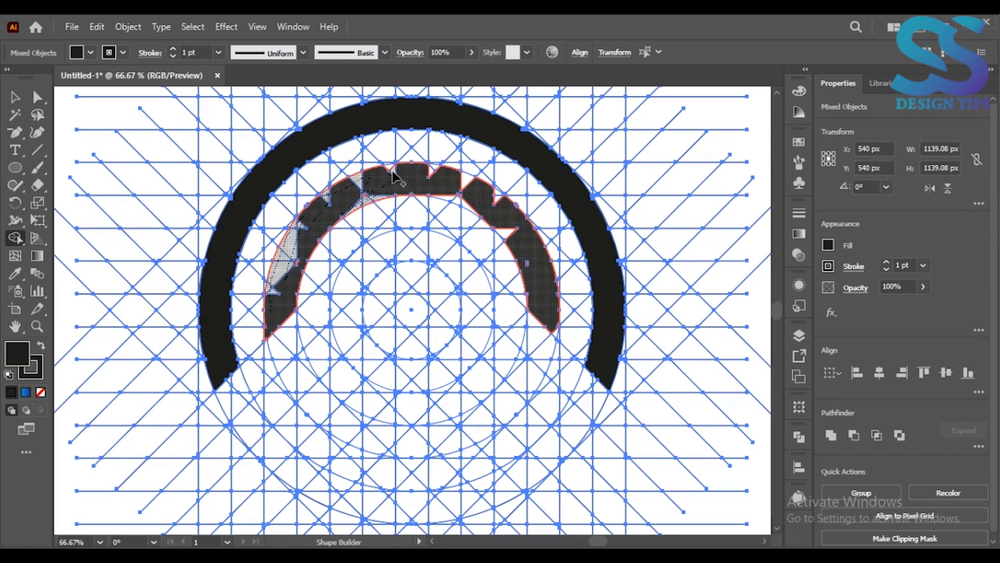
mouse_move(395, 175)
mouse_down()
mouse_move(437, 168)
mouse_move(469, 195)
mouse_up()
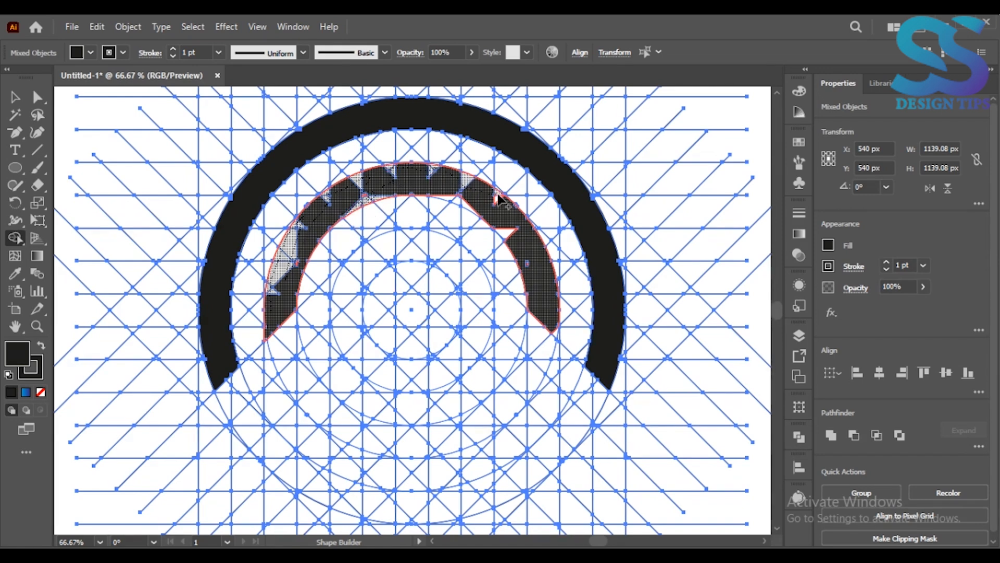
drag(513, 234, 513, 234)
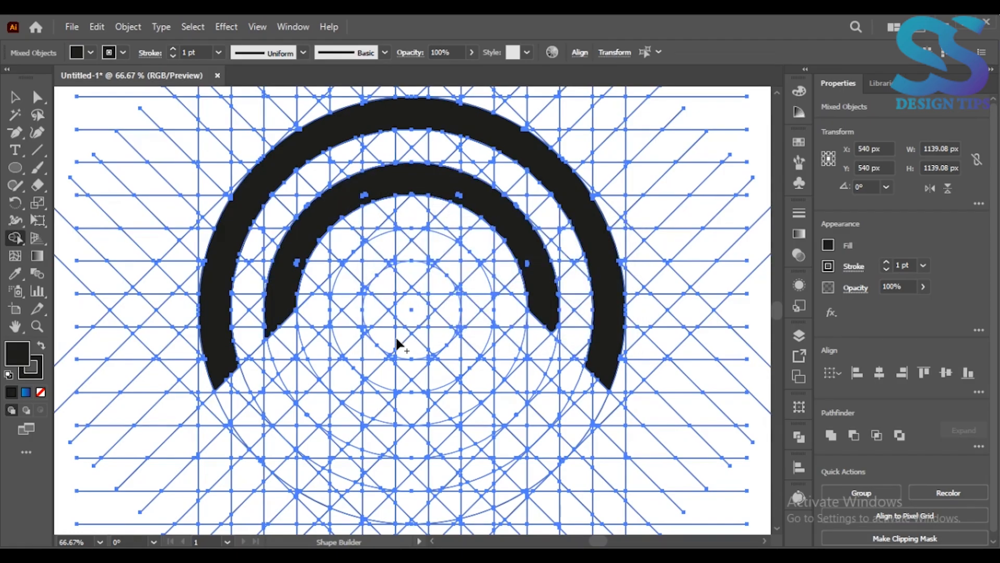
Merge the left half of the innermost ring and a diagonal bar reaching the grid's center into one black shape.
key(ctrl+plus)
mouse_move(415, 217)
mouse_down()
mouse_move(380, 241)
mouse_move(421, 203)
mouse_move(389, 209)
mouse_move(317, 262)
mouse_move(309, 324)
mouse_move(329, 310)
mouse_move(343, 274)
mouse_move(330, 326)
mouse_up()
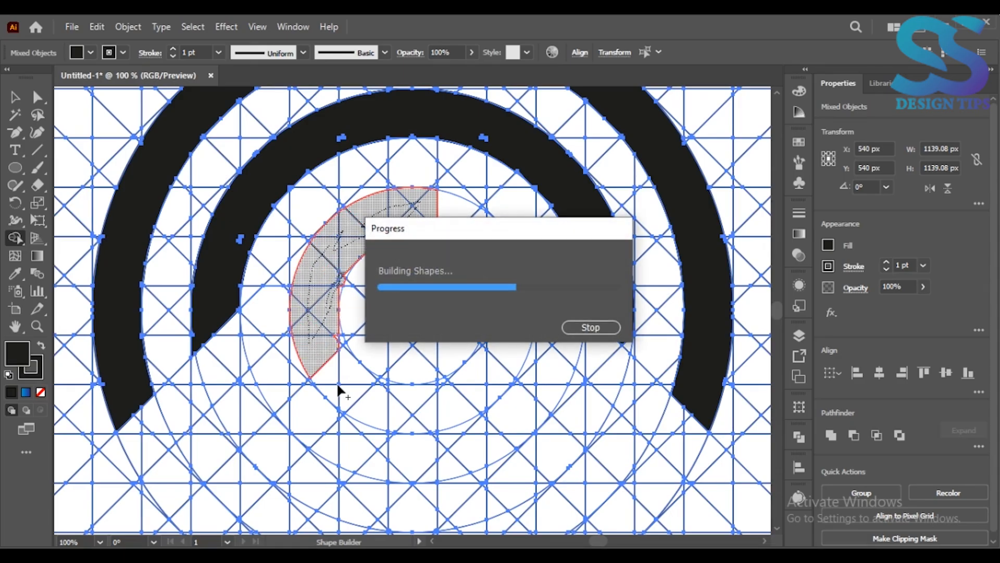
mouse_move(343, 400)
mouse_down()
mouse_move(379, 335)
mouse_move(429, 302)
mouse_move(437, 315)
mouse_move(415, 286)
mouse_move(384, 326)
mouse_move(402, 345)
mouse_move(403, 315)
mouse_up()
drag(340, 338, 334, 388)
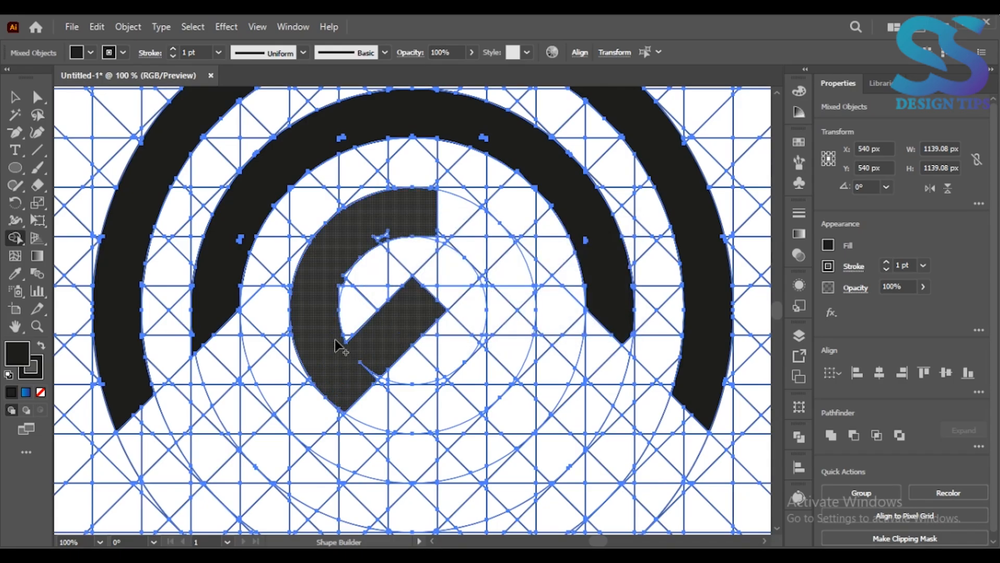
Merge the mirrored diagonal bar and the right half of the innermost ring into the black shape.
key(ctrl+plus)
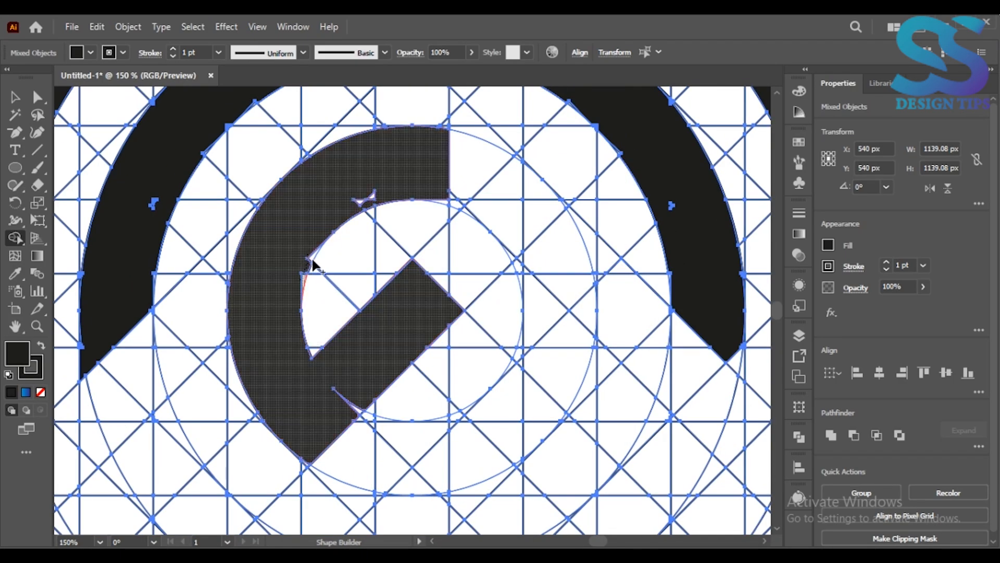
mouse_move(436, 329)
mouse_down()
mouse_move(468, 379)
mouse_move(463, 347)
mouse_move(480, 377)
mouse_move(466, 401)
mouse_up()
mouse_move(527, 440)
mouse_down()
mouse_move(554, 405)
mouse_move(570, 357)
mouse_move(532, 370)
mouse_move(514, 364)
mouse_move(524, 347)
mouse_move(567, 328)
mouse_move(580, 288)
mouse_move(565, 240)
mouse_move(530, 190)
mouse_move(544, 210)
mouse_move(475, 158)
mouse_move(446, 163)
mouse_up()
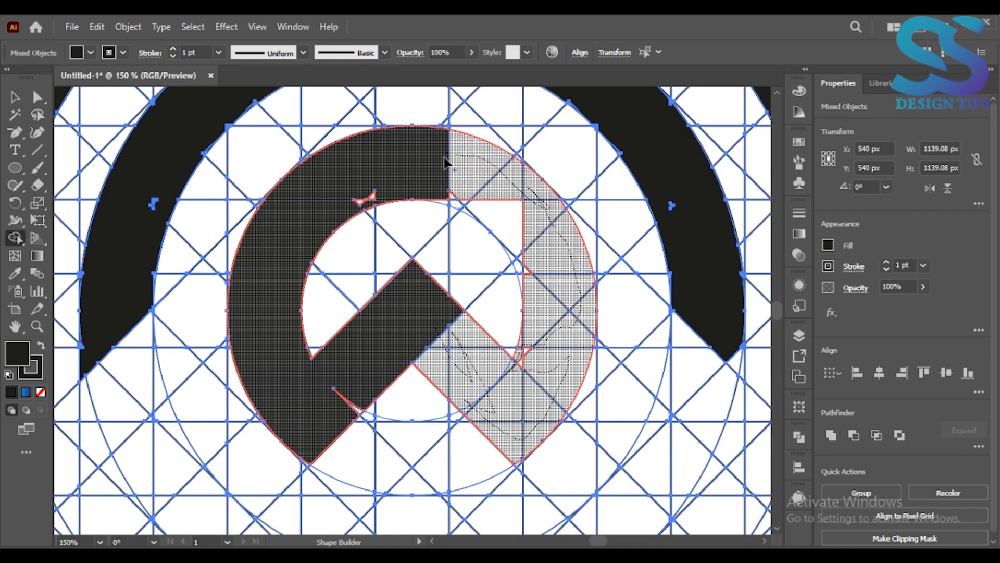
drag(455, 206, 472, 208)
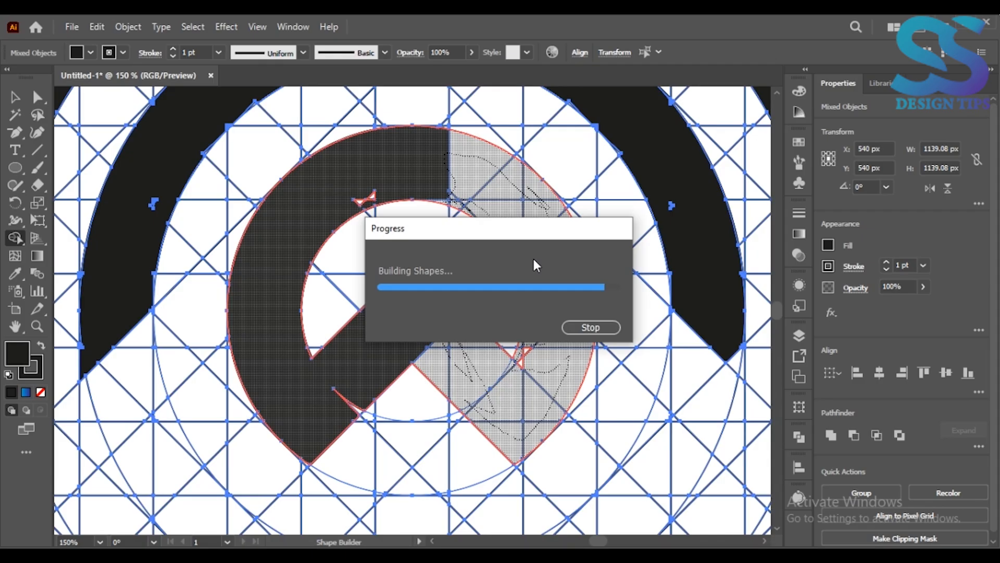
drag(521, 261, 521, 359)
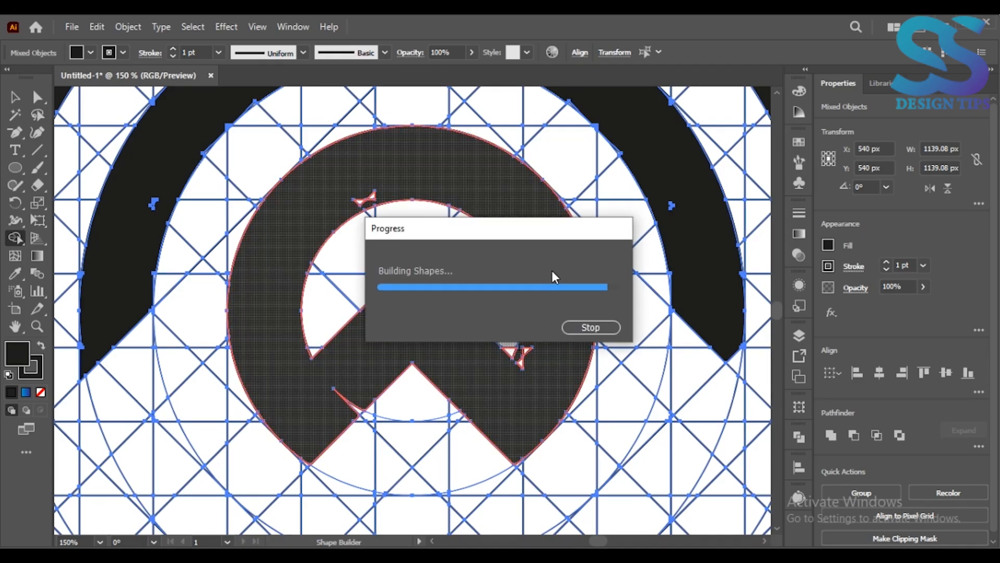
Merge the remaining slivers along the inner ring's edges into the black shape and fit the artboard in view.
key(ctrl+x)
key(ctrl+z)
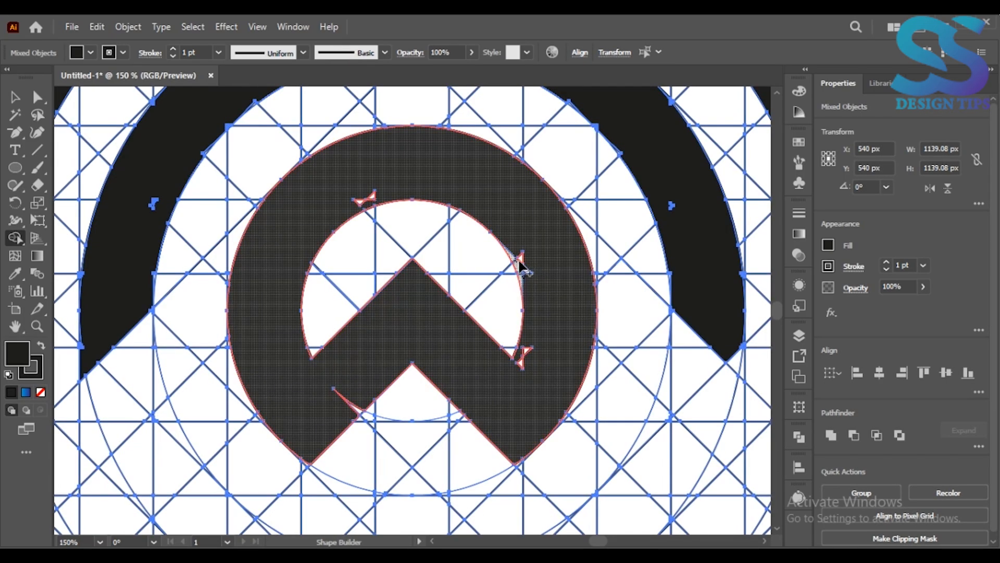
click(521, 360)
click(337, 428)
key(ctrl+0)
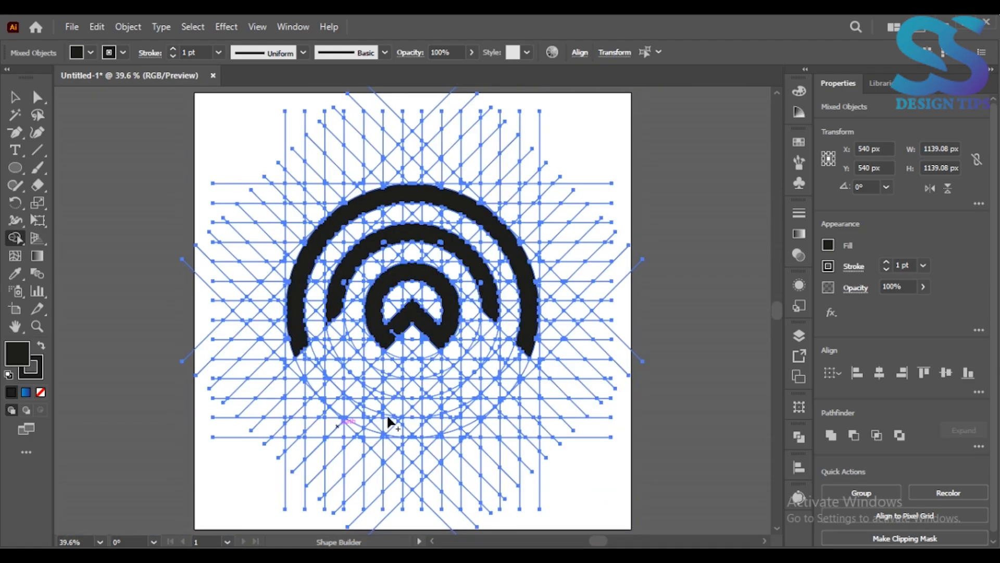
Merge the missing corner at the right end of the middle arc into the black arc.
key(ctrl+1)
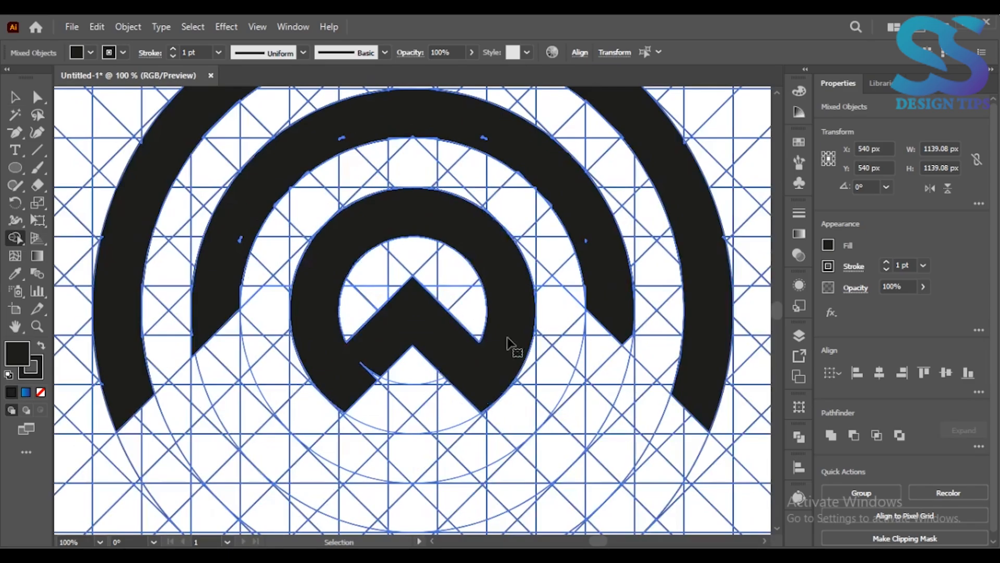
scroll(552, 349, right, 3)
drag(505, 346, 478, 312)
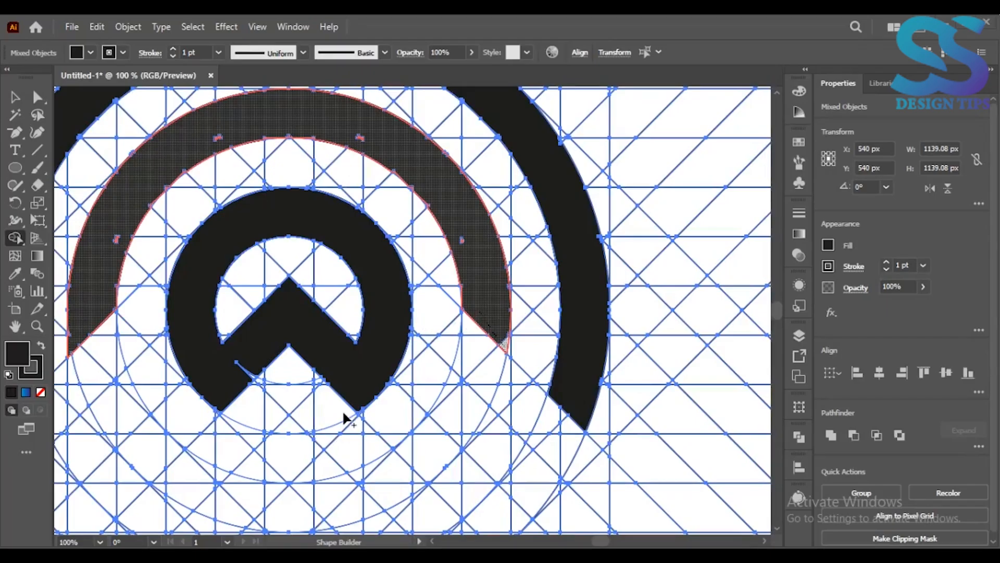
Merge the grid regions below the arcs into a black V shape whose two upper ends bend inward.
key(ctrl+minus)
key(ctrl+minus)
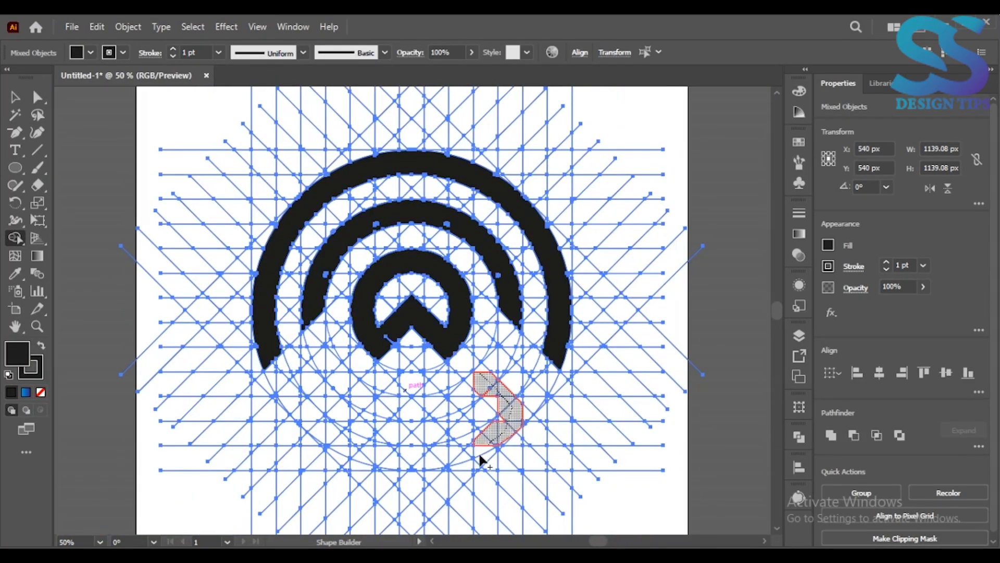
drag(480, 456, 414, 518)
mouse_move(358, 475)
mouse_down()
mouse_move(305, 404)
mouse_move(342, 383)
mouse_up()
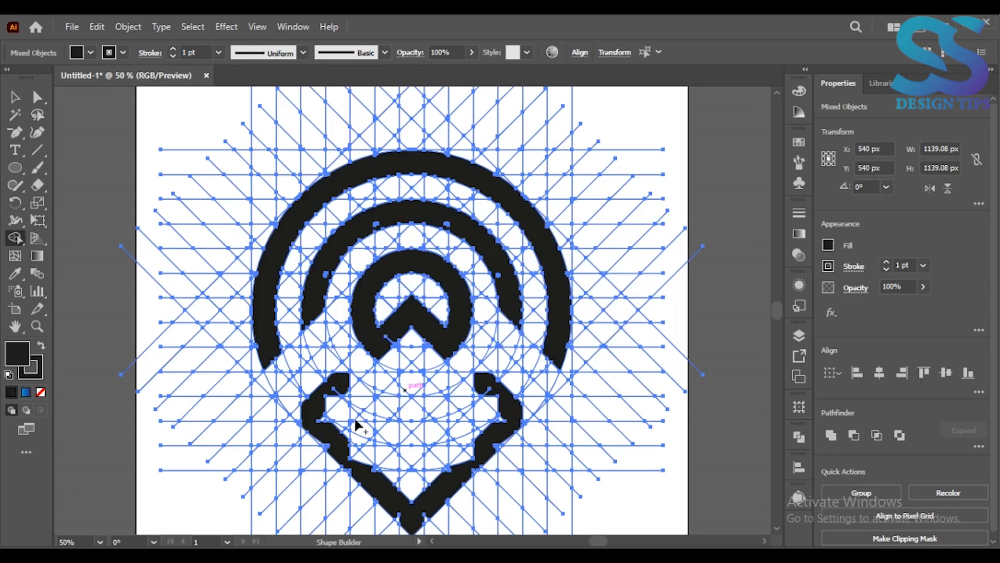
Extend both lower ends of the outer black arc down to the next diagonal grid line.
key(ctrl+plus)
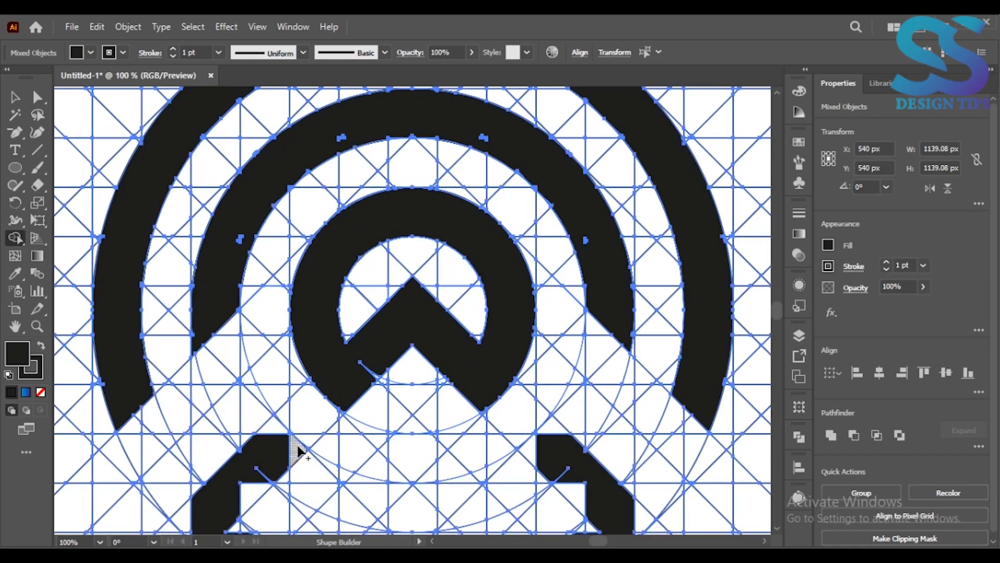
click(138, 426)
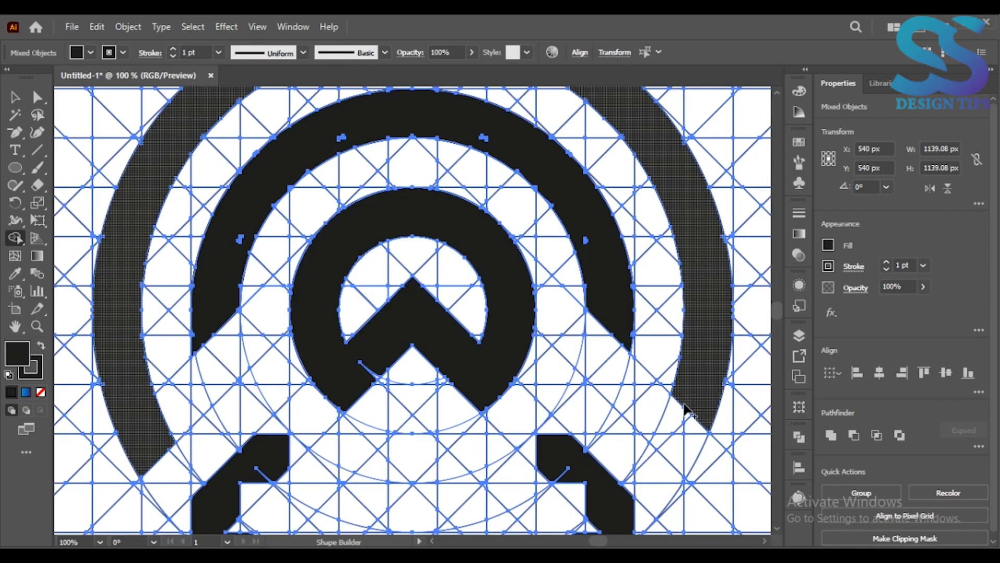
drag(672, 449, 681, 428)
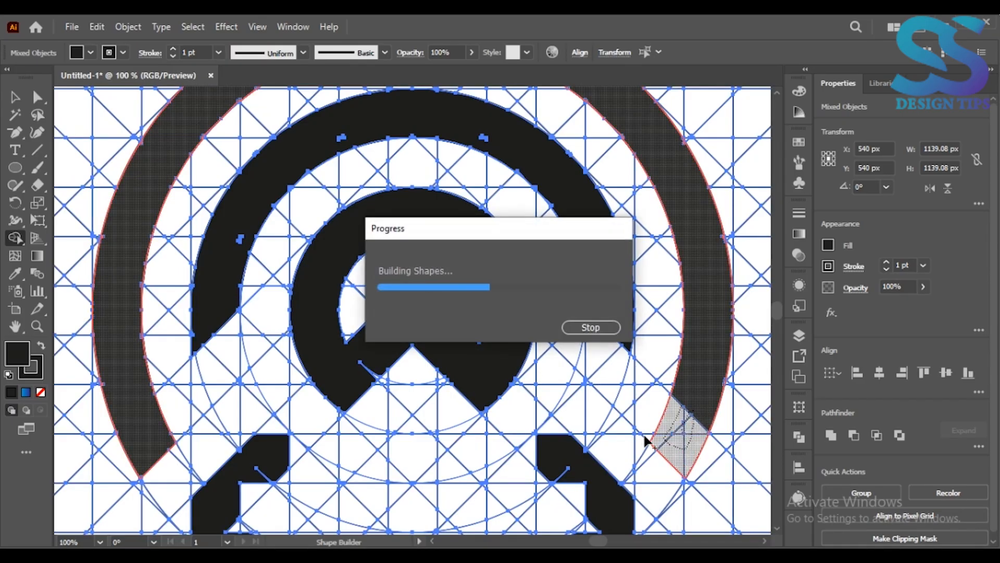
Merge the gaps along the V shape's left arm and its inward-bent end into the black shape for straight edges.
click(17, 328)
drag(181, 433, 209, 270)
click(16, 238)
mouse_move(361, 215)
mouse_down()
mouse_move(398, 215)
mouse_move(303, 281)
mouse_move(322, 293)
mouse_move(306, 271)
mouse_move(330, 285)
mouse_up()
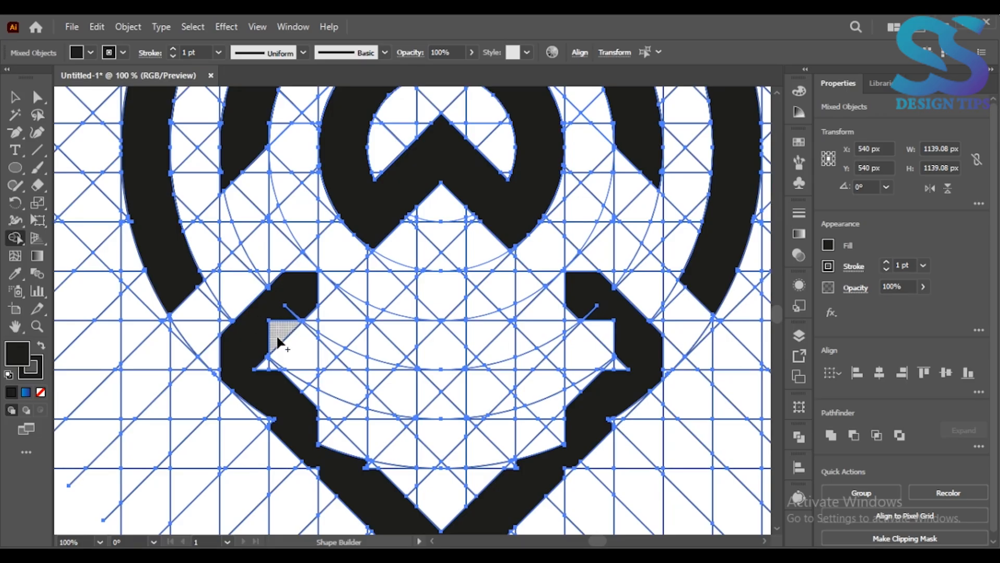
mouse_move(278, 342)
mouse_down()
mouse_move(323, 284)
mouse_move(301, 281)
mouse_up()
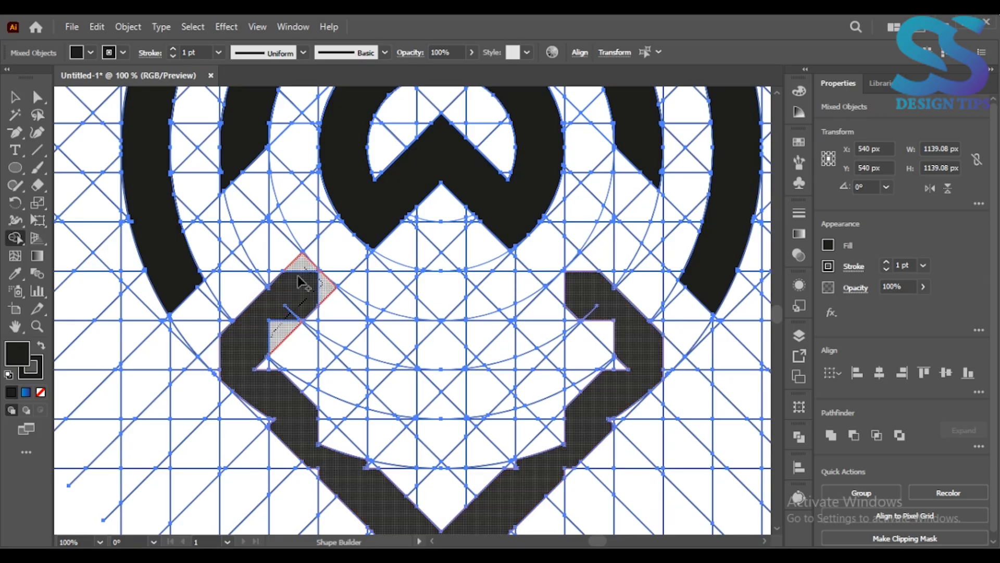
mouse_move(254, 355)
mouse_down()
mouse_move(216, 365)
mouse_move(261, 419)
mouse_move(370, 467)
mouse_move(319, 475)
mouse_move(270, 371)
mouse_move(281, 407)
mouse_up()
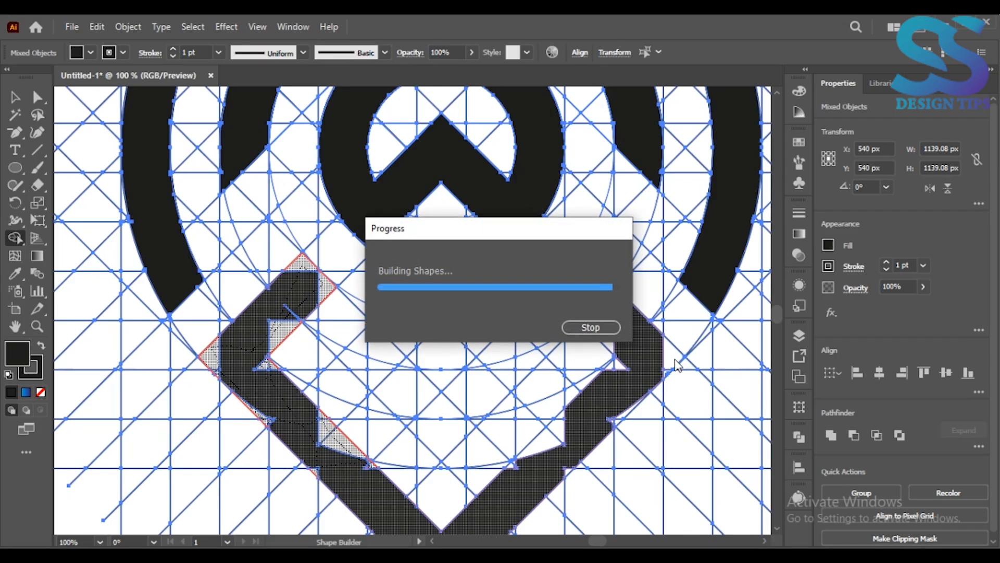
Merge the gaps along the V shape's right arm, its inward-bent end and its bottom tip into the black shape.
mouse_move(676, 358)
mouse_down()
mouse_move(663, 376)
mouse_move(612, 370)
mouse_move(615, 358)
mouse_move(571, 299)
mouse_move(575, 265)
mouse_move(558, 289)
mouse_move(595, 288)
mouse_move(621, 355)
mouse_move(588, 413)
mouse_move(601, 372)
mouse_move(562, 439)
mouse_move(566, 420)
mouse_move(513, 465)
mouse_move(627, 407)
mouse_move(570, 463)
mouse_up()
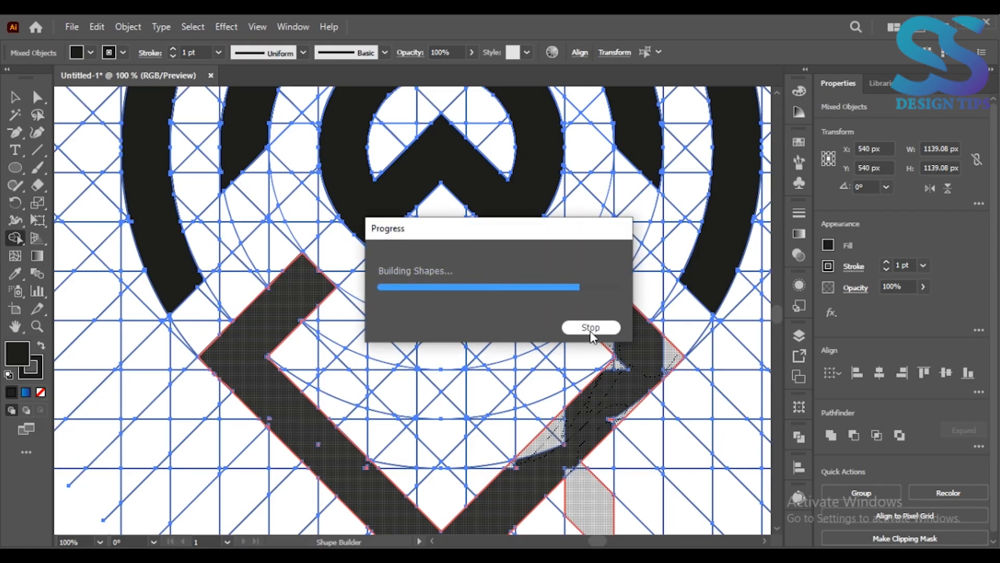
click(17, 325)
drag(284, 411, 261, 269)
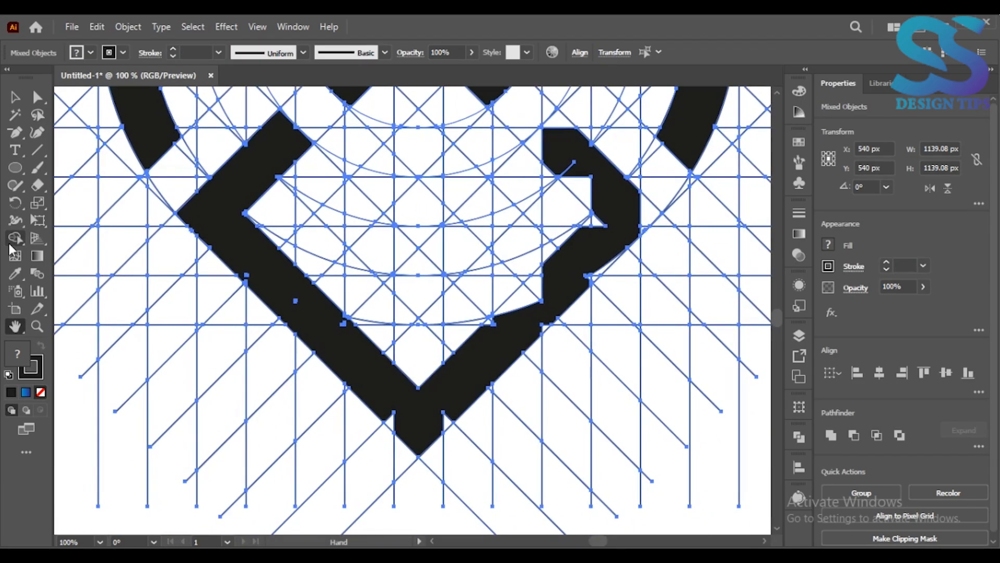
click(14, 240)
mouse_move(559, 147)
mouse_down()
mouse_move(558, 127)
mouse_move(565, 169)
mouse_move(599, 209)
mouse_move(590, 226)
mouse_move(619, 252)
mouse_move(559, 323)
mouse_up()
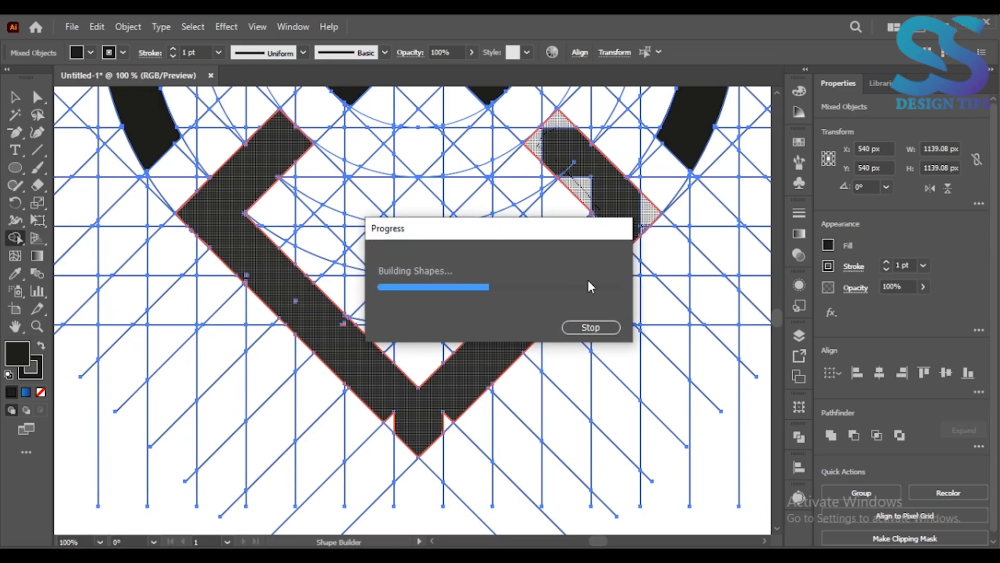
drag(652, 207, 590, 281)
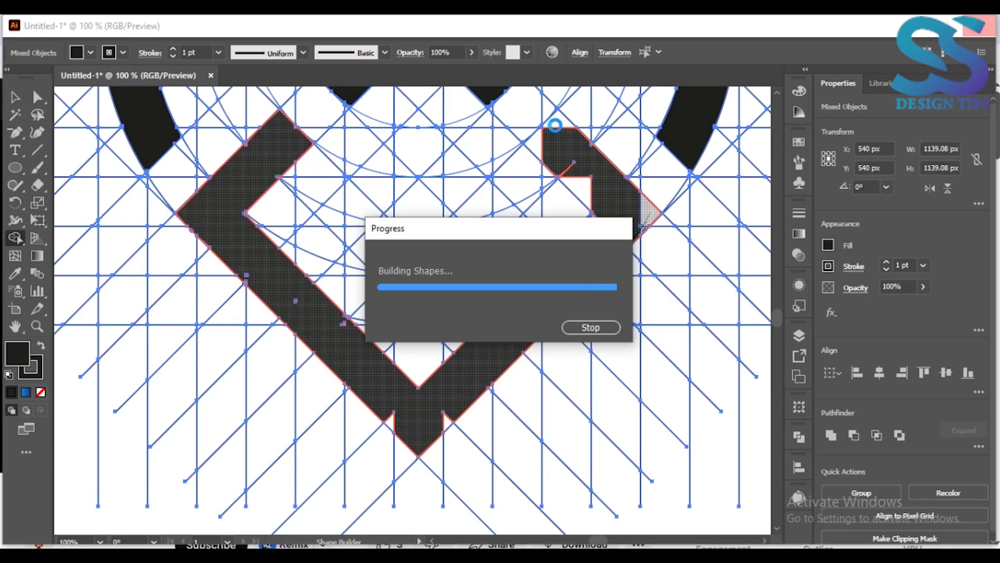
mouse_move(544, 146)
mouse_down()
mouse_move(597, 205)
mouse_move(563, 271)
mouse_move(537, 271)
mouse_move(482, 327)
mouse_move(541, 326)
mouse_up()
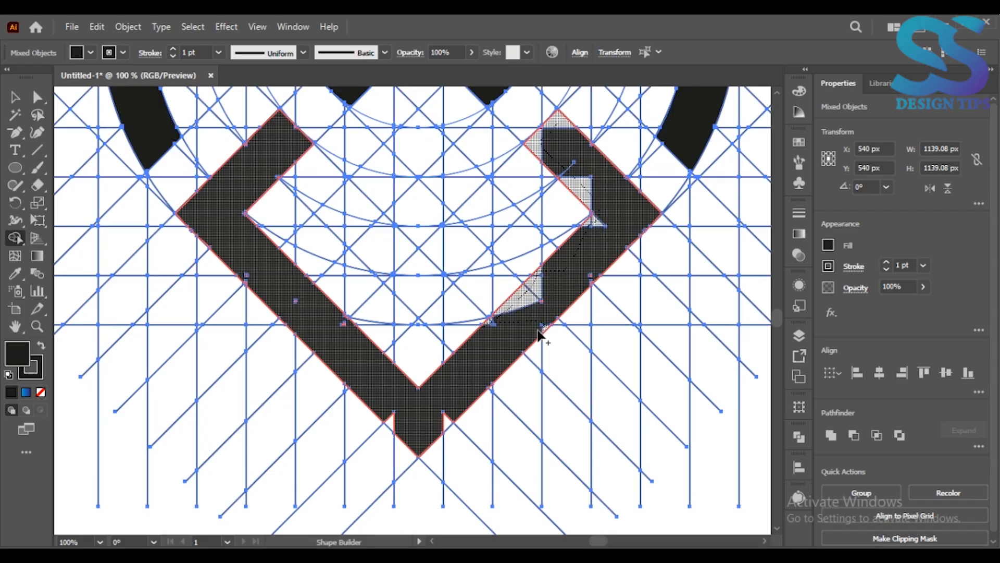
drag(453, 414, 394, 419)
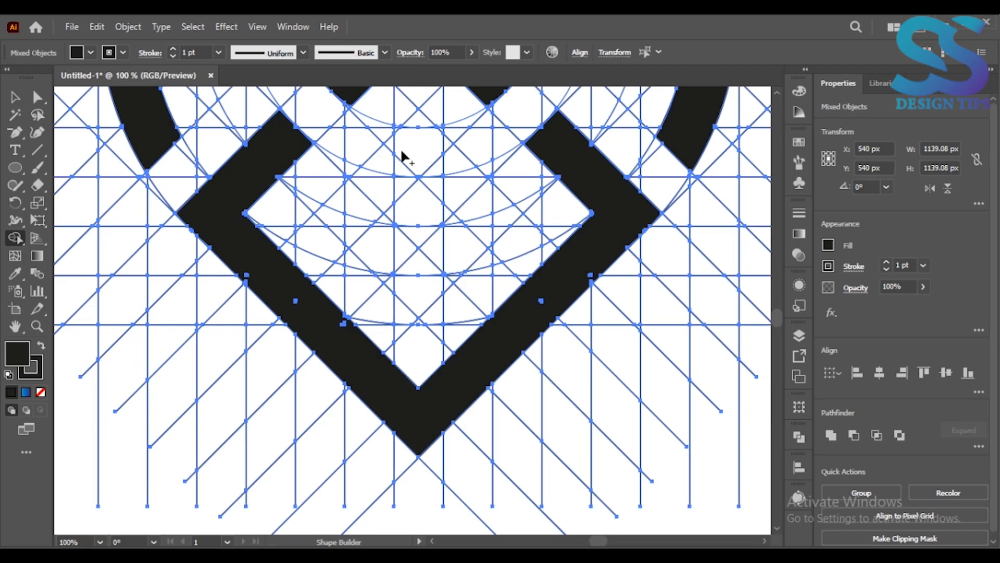
Merge two mirrored diagonal bars meeting in a central peak between the arms into the black shape, closing a diamond frame.
click(424, 123)
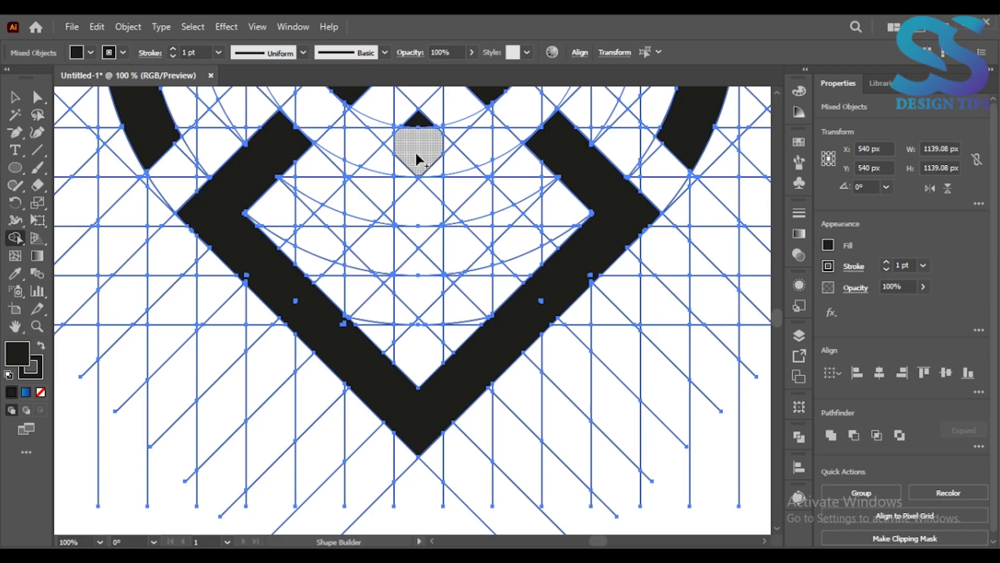
mouse_move(417, 127)
mouse_down()
mouse_move(388, 151)
mouse_move(444, 145)
mouse_move(400, 176)
mouse_move(301, 284)
mouse_move(295, 247)
mouse_up()
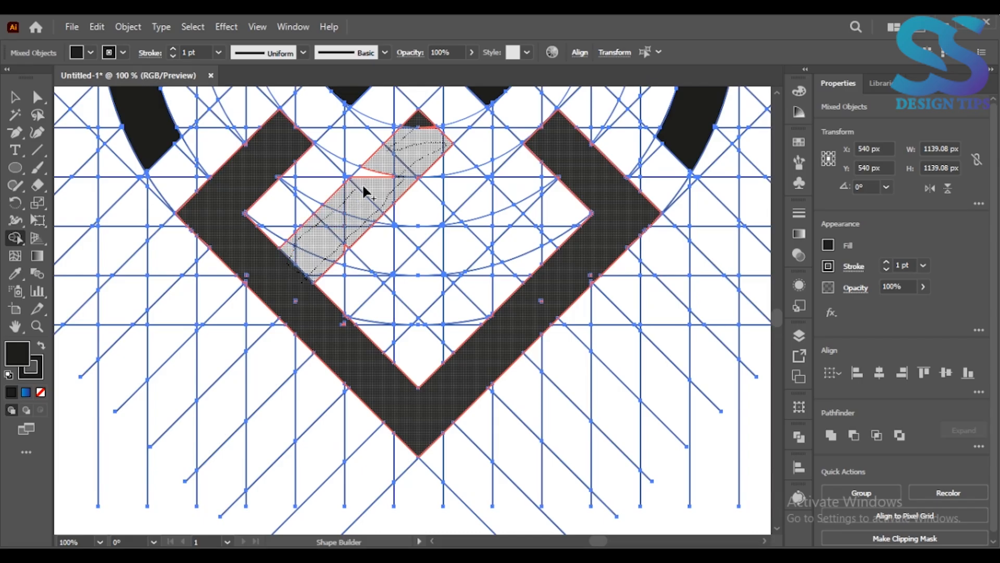
mouse_move(436, 189)
mouse_down()
mouse_move(523, 277)
mouse_move(544, 270)
mouse_move(535, 232)
mouse_move(425, 146)
mouse_up()
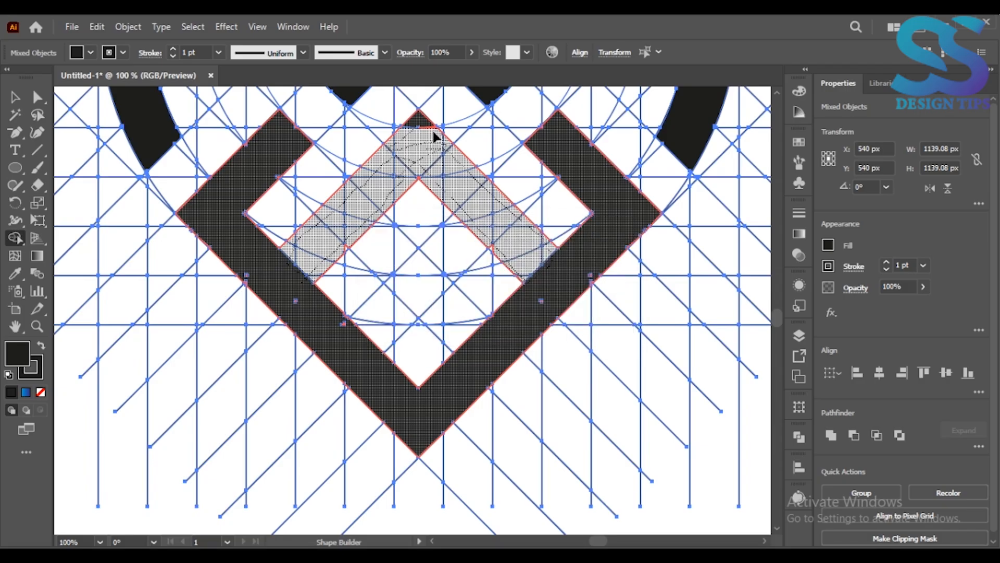
drag(425, 121, 434, 149)
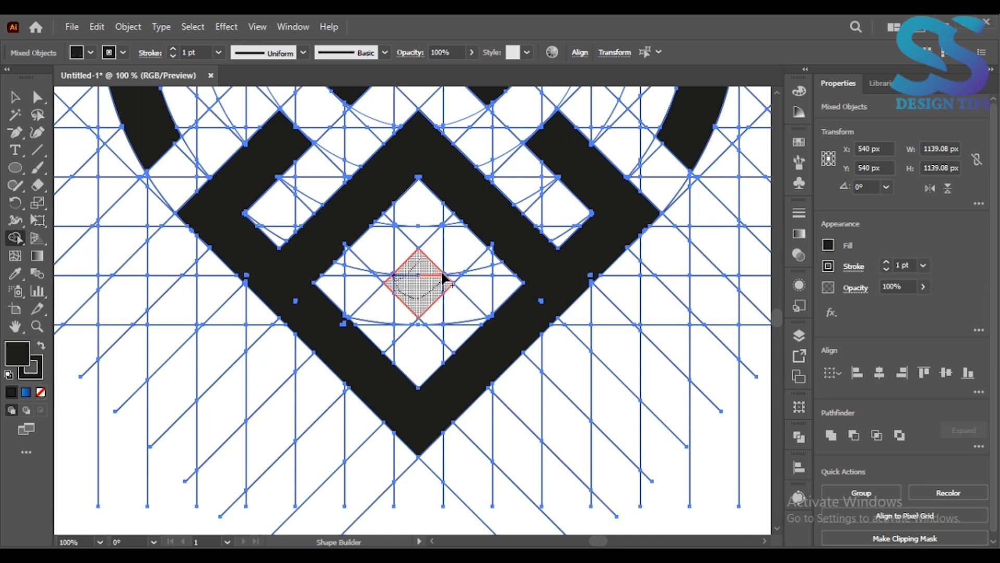
Merge the regions at the center of the diamond frame into a small black diamond and deselect the artwork.
click(421, 282)
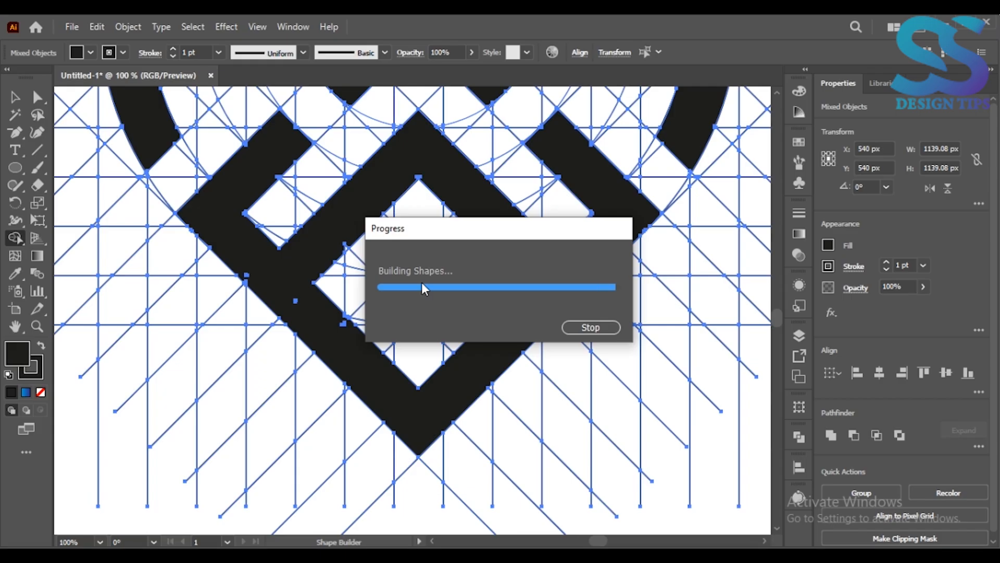
key(ctrl+0)
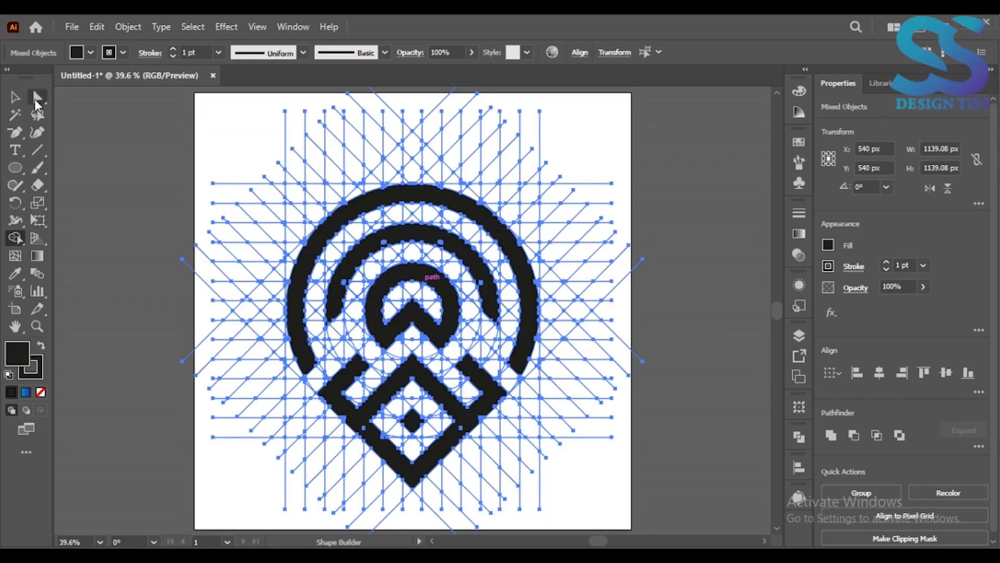
click(15, 97)
click(96, 172)
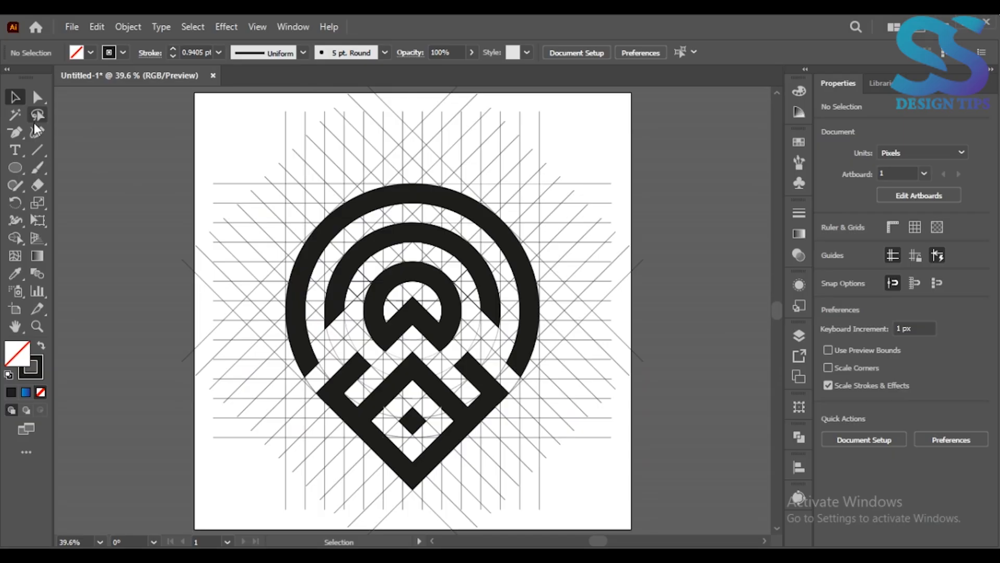
Select all remaining grid lines and circles with the Magic Wand and delete them.
key(ctrl+equal)
key(ctrl+equal)
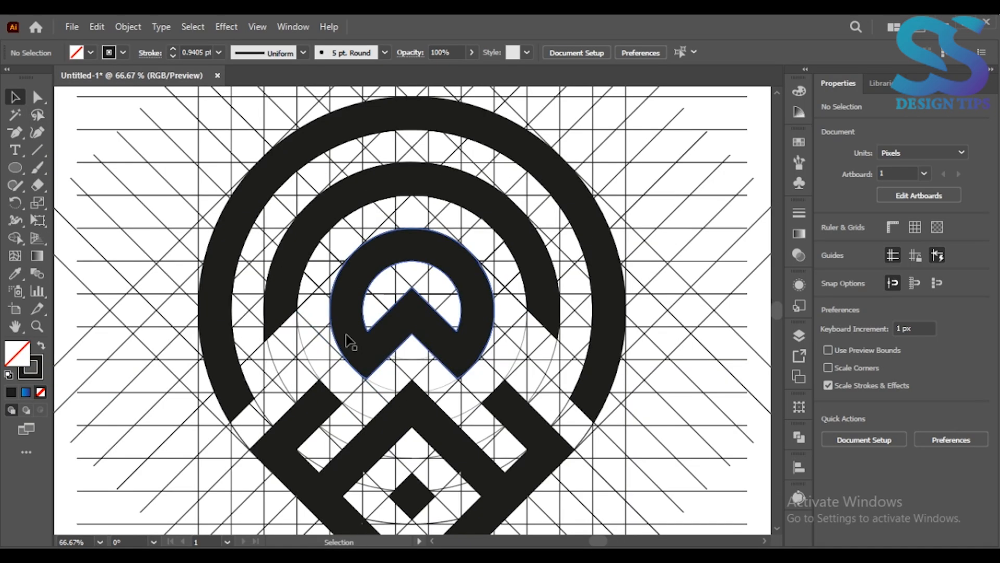
key(ctrl+minus)
key(y)
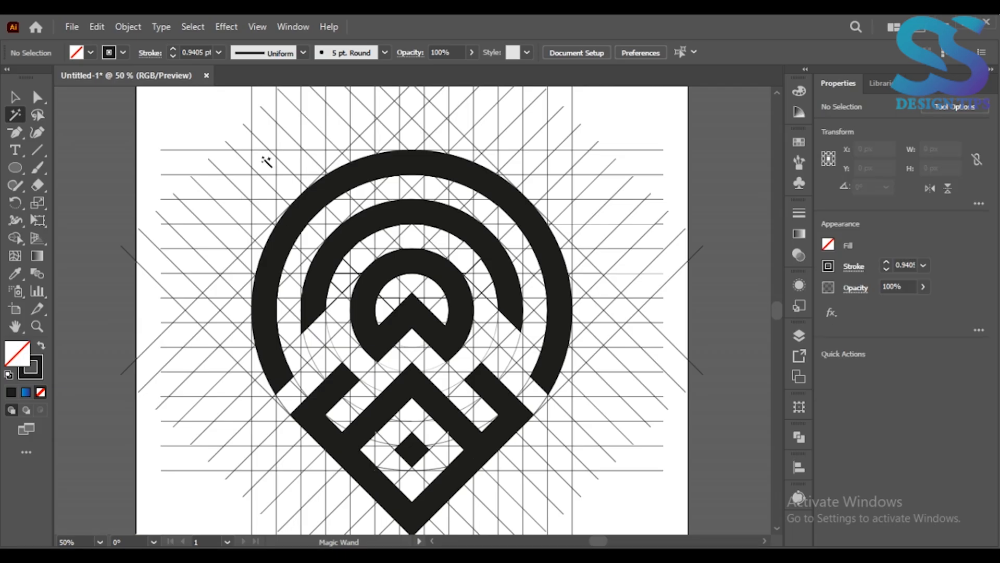
click(276, 168)
key(Delete)
key(ctrl+0)
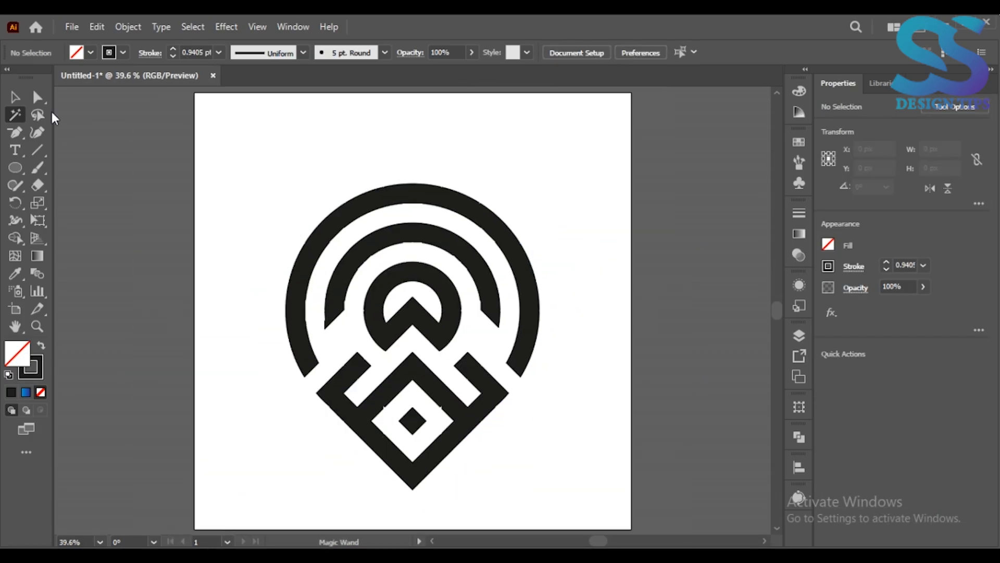
Select the whole logo and set its stroke weight to 15 pt.
click(15, 94)
drag(249, 172, 626, 472)
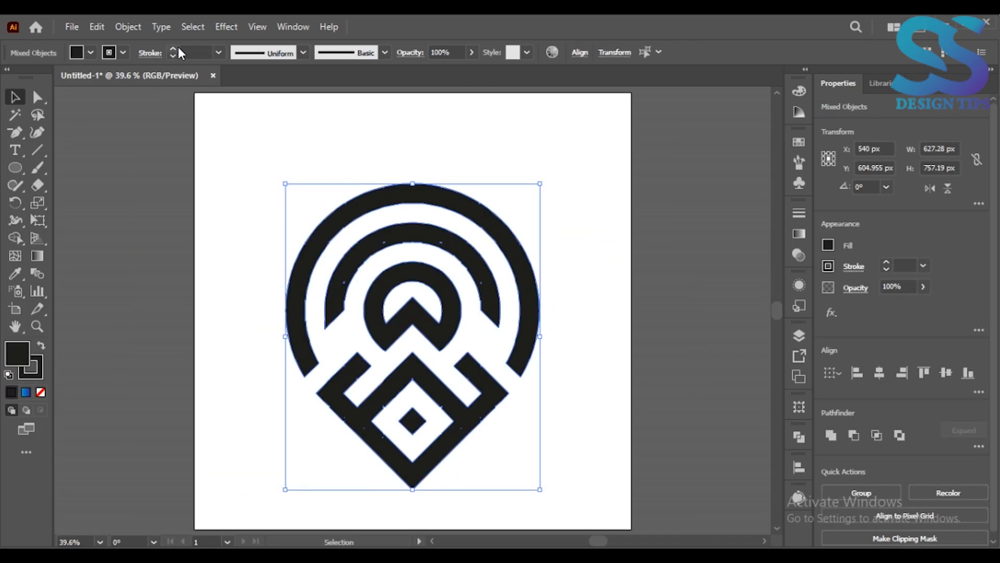
click(174, 51)
Expand the logo and unite the resulting pieces into solid shapes.
click(127, 27)
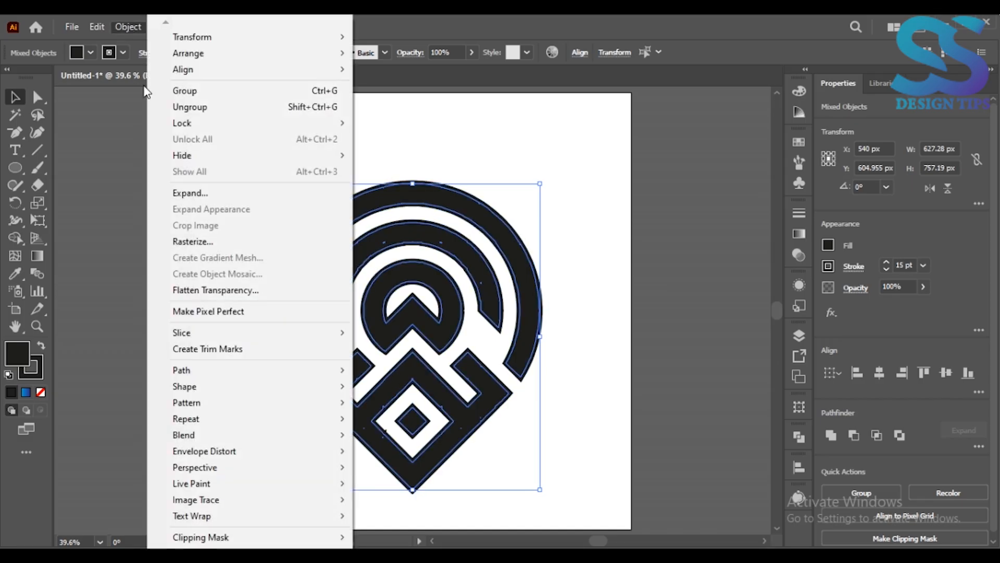
click(176, 193)
click(128, 294)
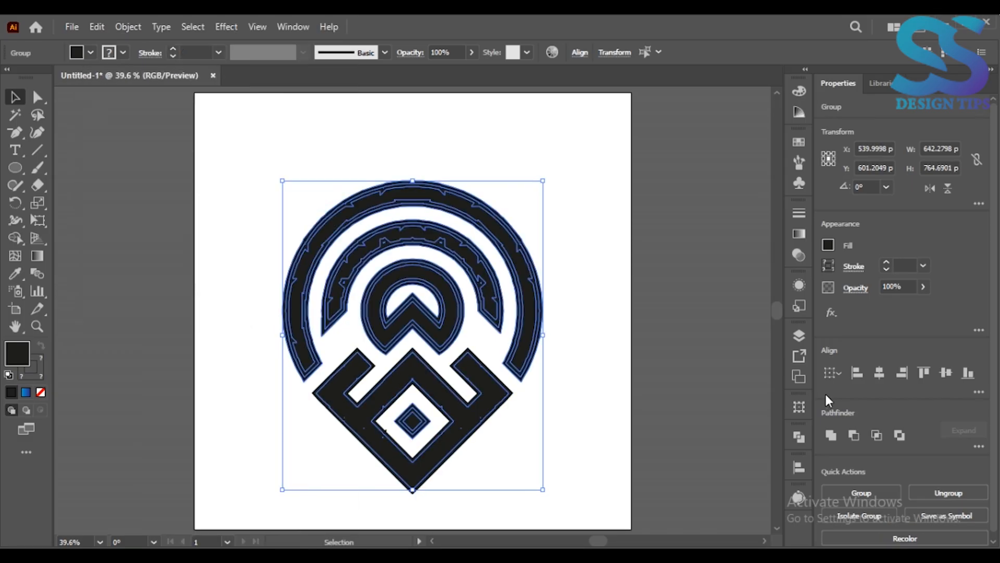
click(830, 436)
Delete redundant anchor points along the edges of the diamond frame's inner opening.
scroll(412, 354, up, 3)
click(15, 327)
drag(351, 392, 343, 190)
click(15, 132)
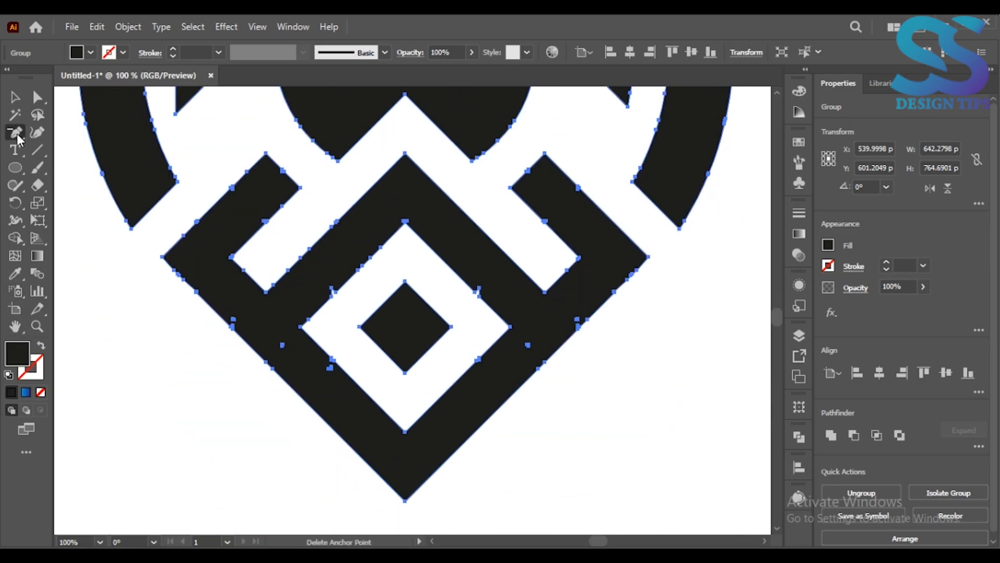
click(333, 290)
click(478, 288)
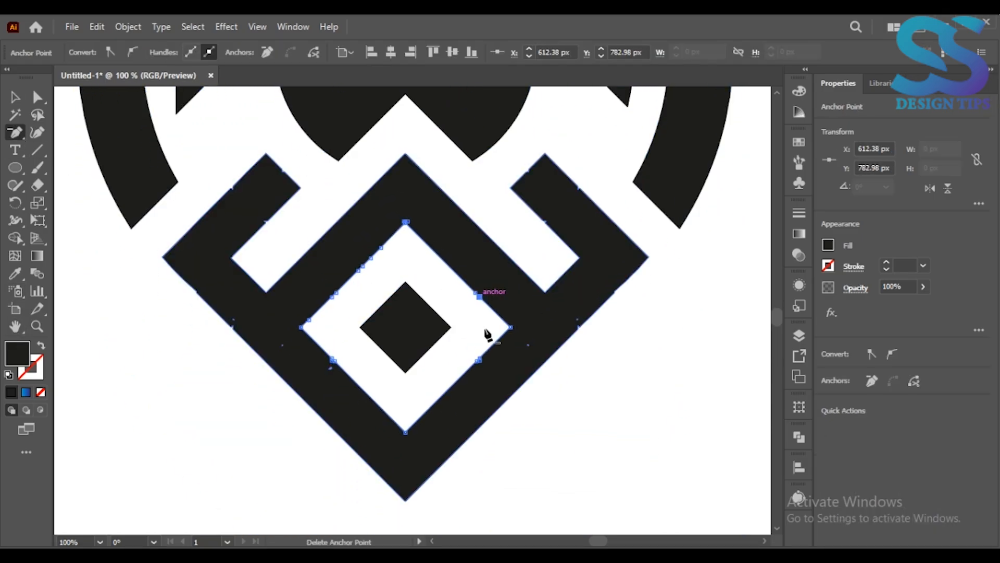
click(479, 360)
Select the diamond frame and delete the redundant anchor points along its lower-left outer edge.
click(38, 98)
click(191, 255)
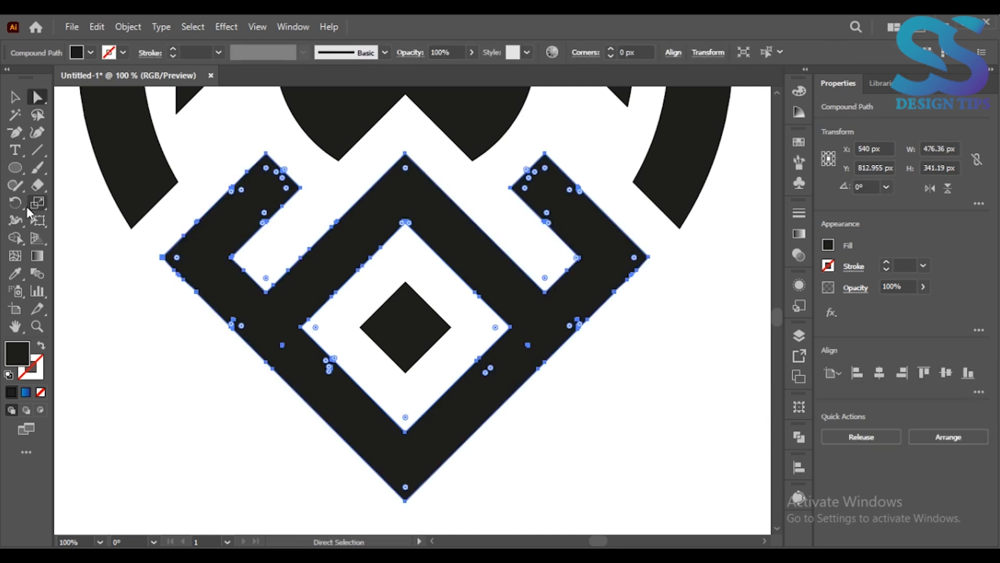
click(15, 133)
click(178, 275)
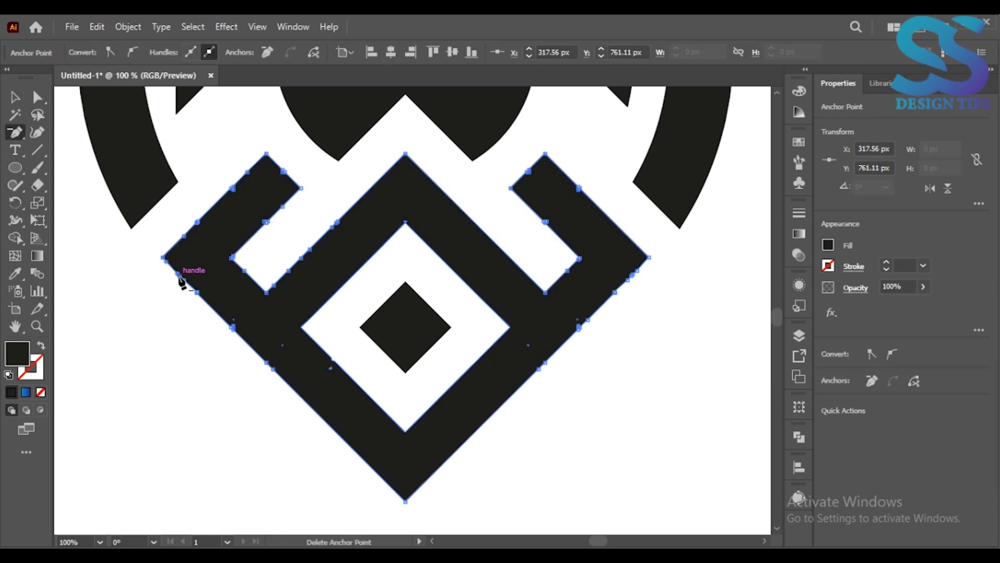
click(197, 293)
click(198, 293)
click(233, 327)
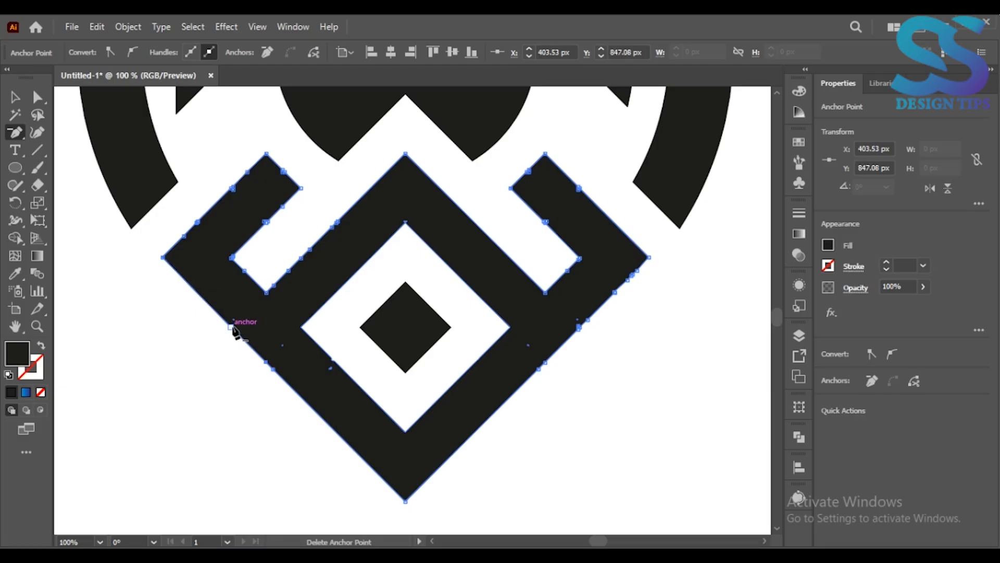
click(266, 362)
Delete redundant anchor points along the diamond frame's lower-right outer edge and on its right arm.
click(579, 326)
click(579, 327)
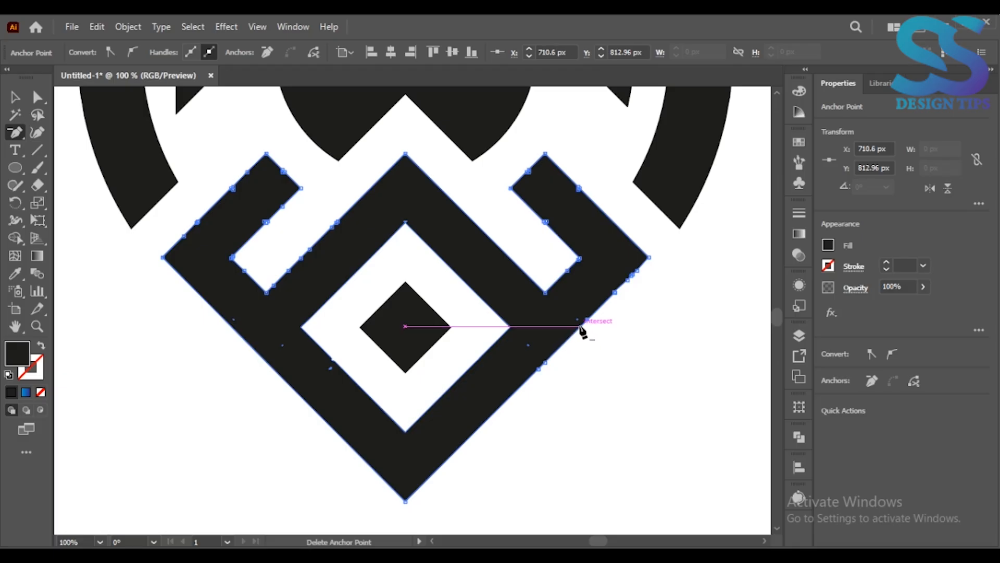
click(635, 271)
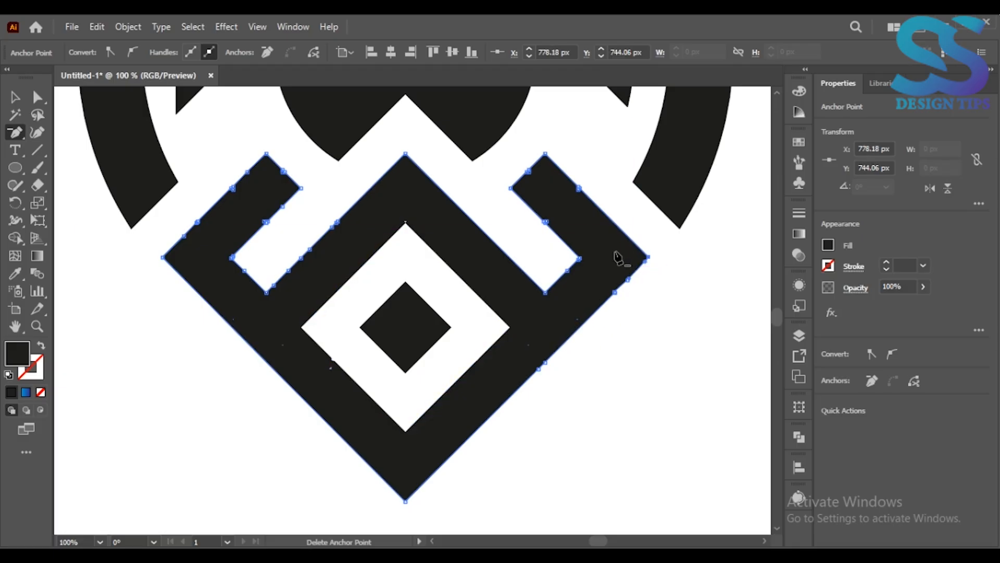
click(545, 222)
click(579, 188)
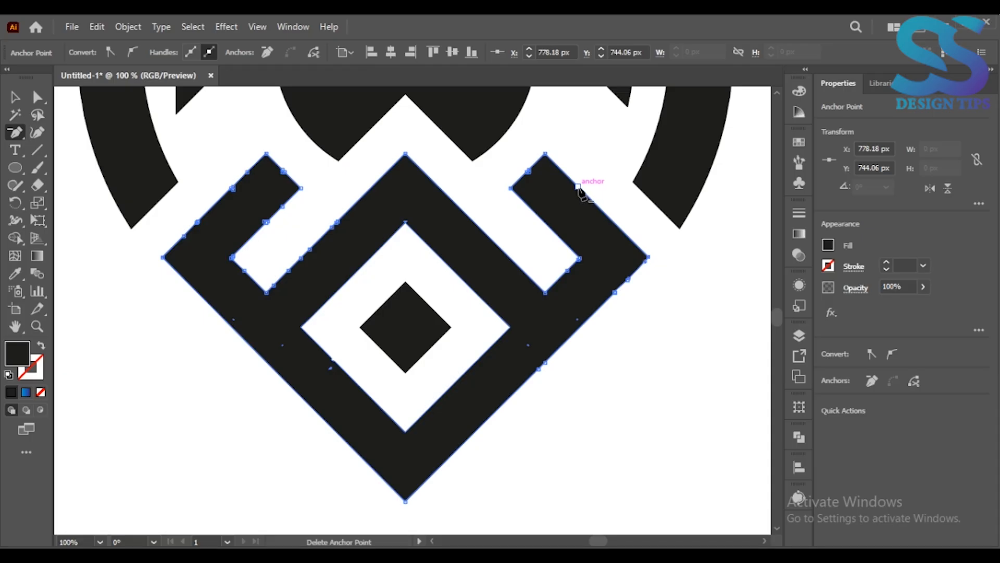
click(529, 171)
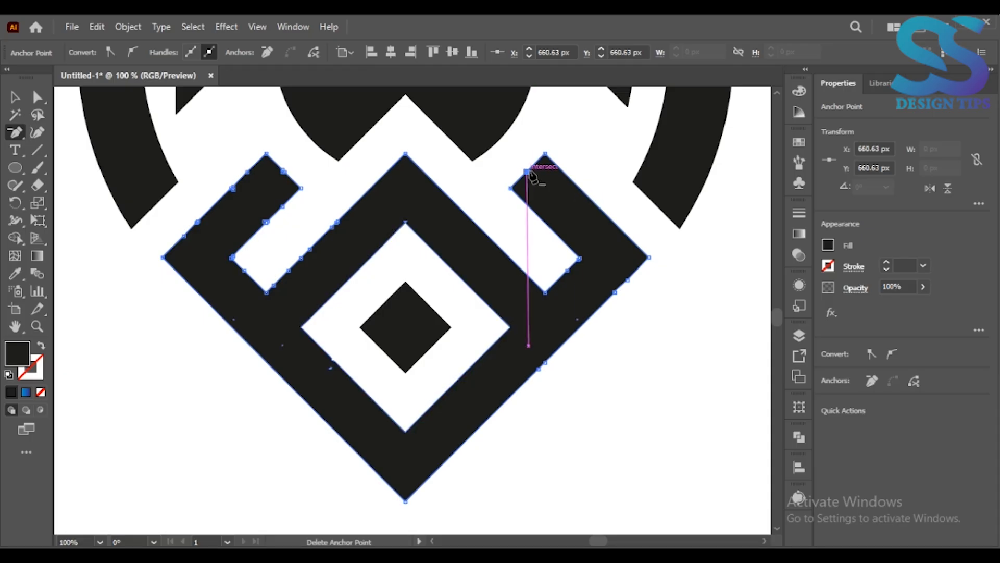
Delete redundant anchor points on the diamond frame's left arm and the facing slot edge, and deselect the frame.
click(282, 170)
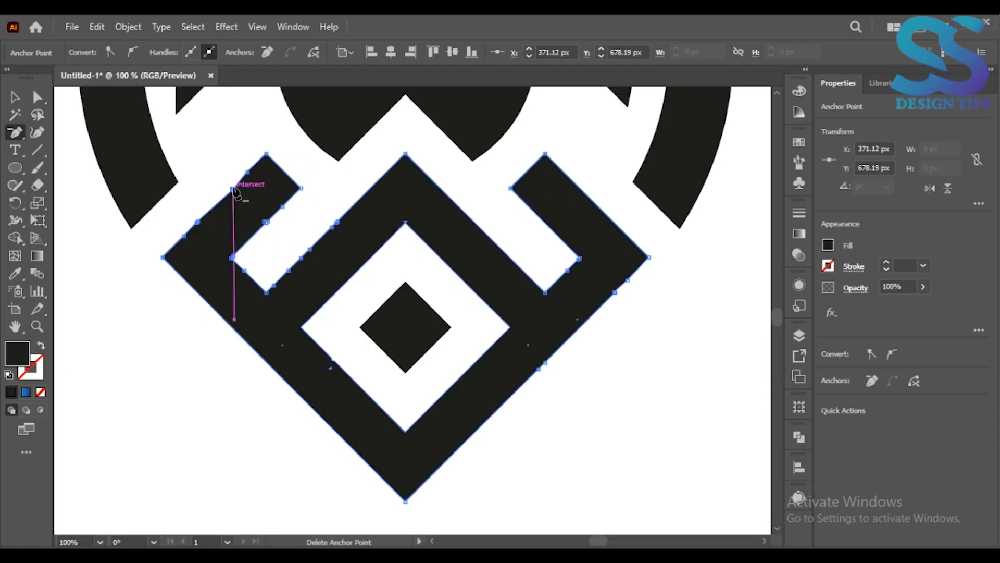
click(266, 221)
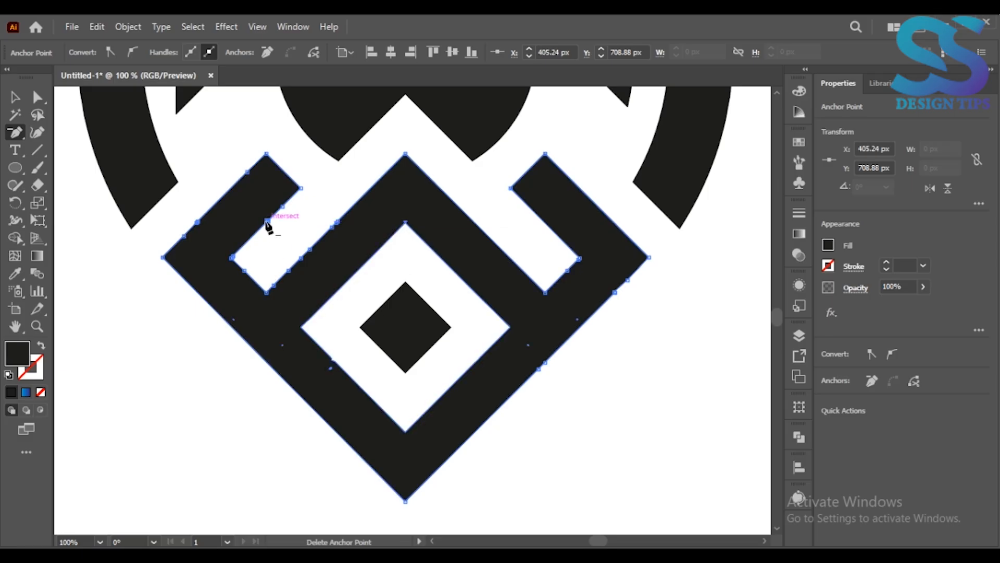
click(332, 227)
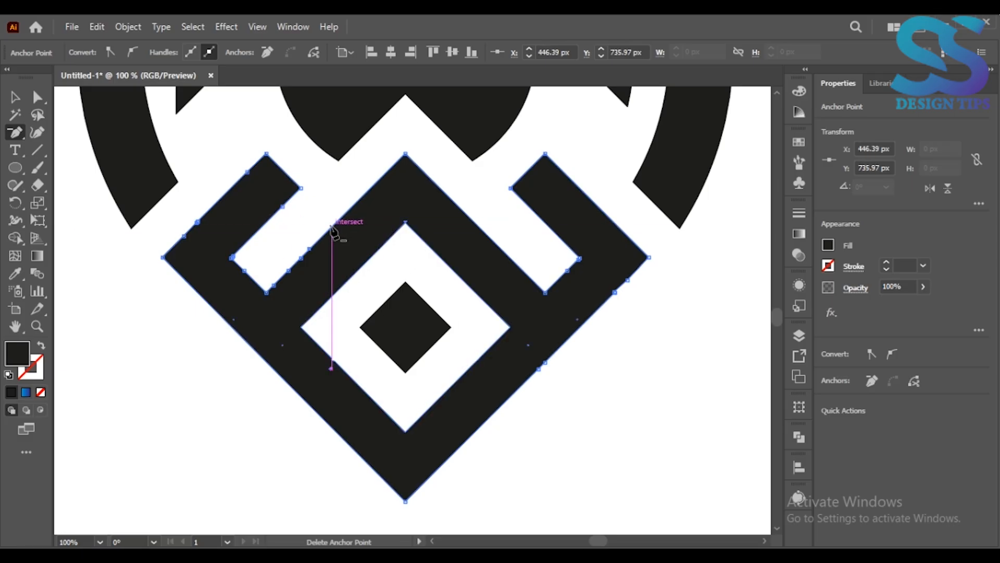
key(v)
click(73, 306)
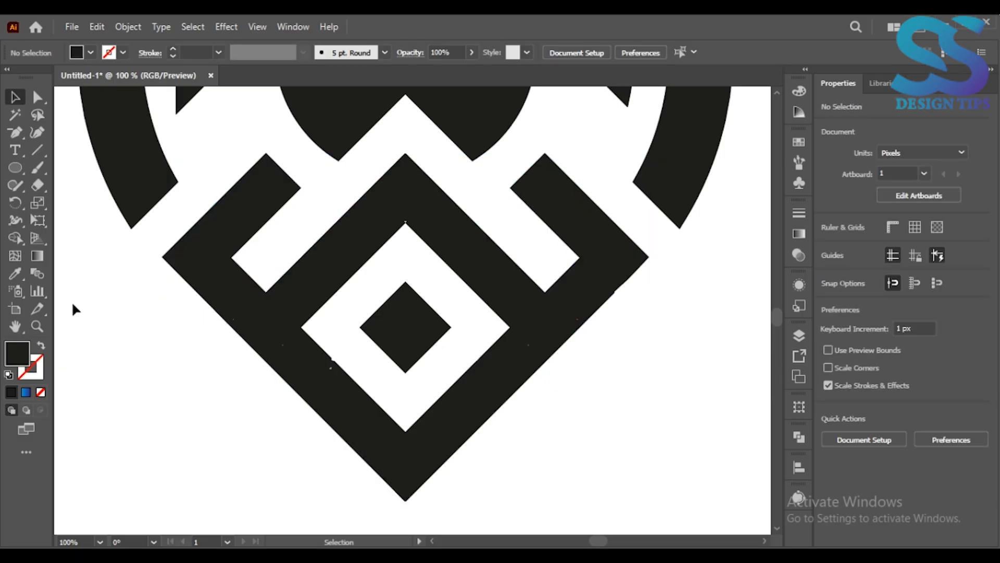
Select the middle arc and delete a redundant anchor point near the inner corner of its right end.
click(16, 325)
drag(279, 242, 313, 406)
key(a)
click(226, 225)
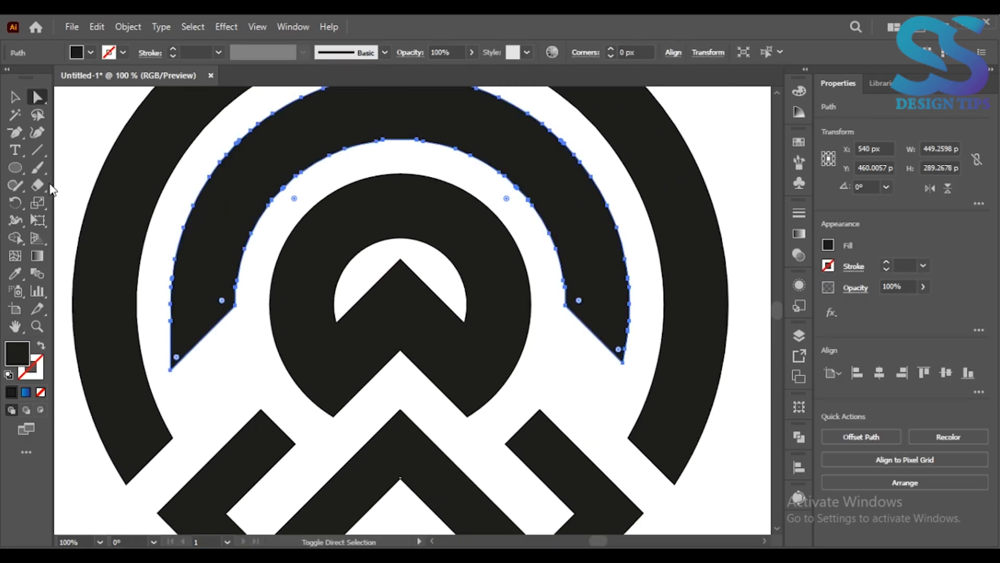
click(18, 135)
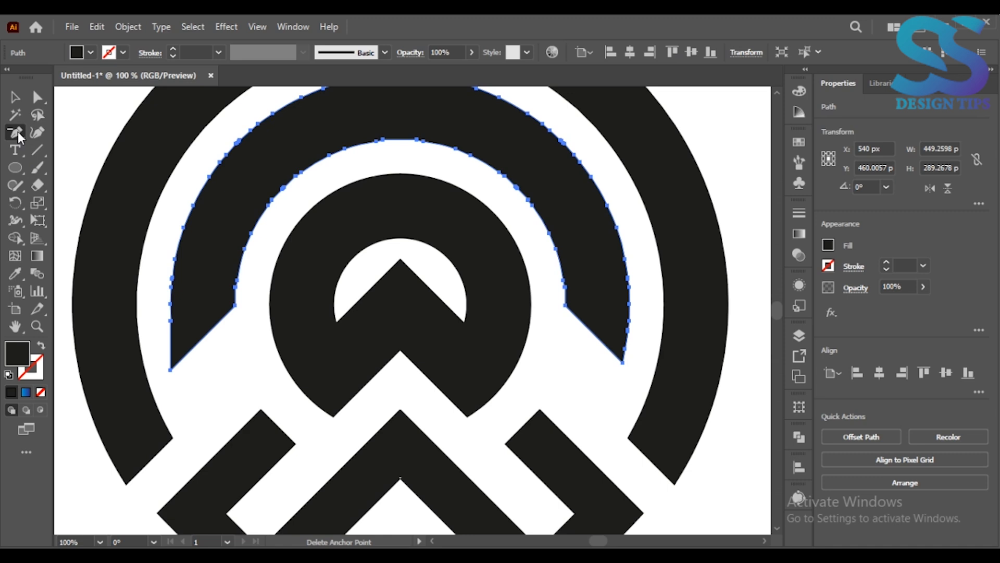
click(564, 287)
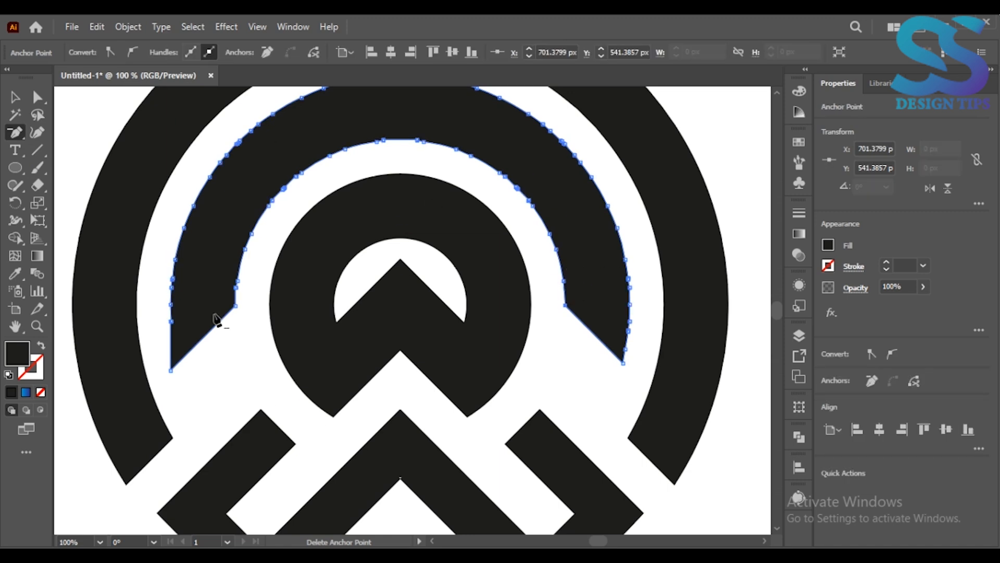
Select the whole logo, scale it to about 805 by 958 px and reposition it on the artboard.
key(ctrl+0)
key(v)
drag(277, 230, 619, 501)
drag(543, 490, 609, 514)
drag(493, 374, 484, 340)
drag(547, 471, 564, 489)
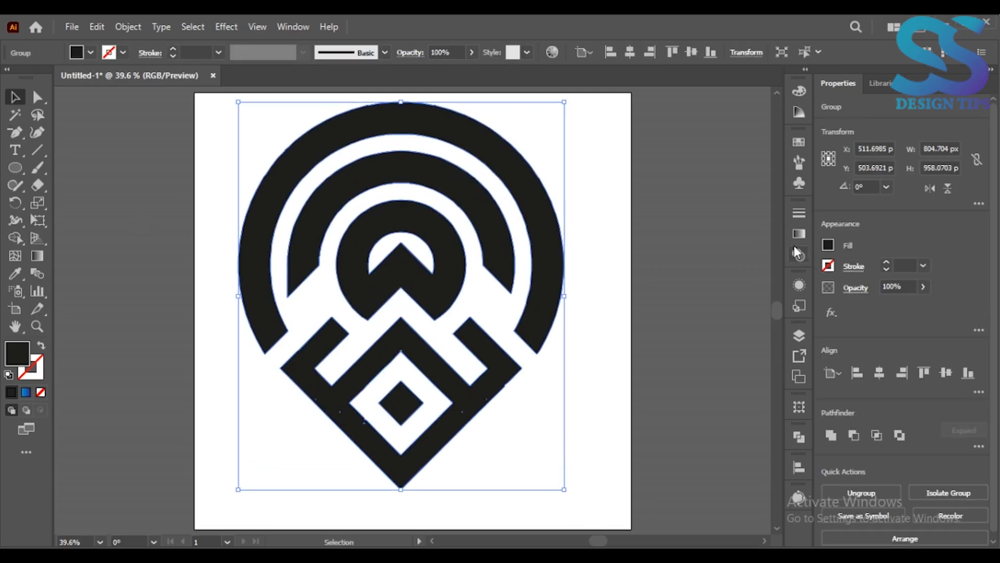
Fill the logo with a linear gradient and set its starting color stop to bright blue.
click(799, 234)
click(646, 232)
click(625, 263)
click(625, 328)
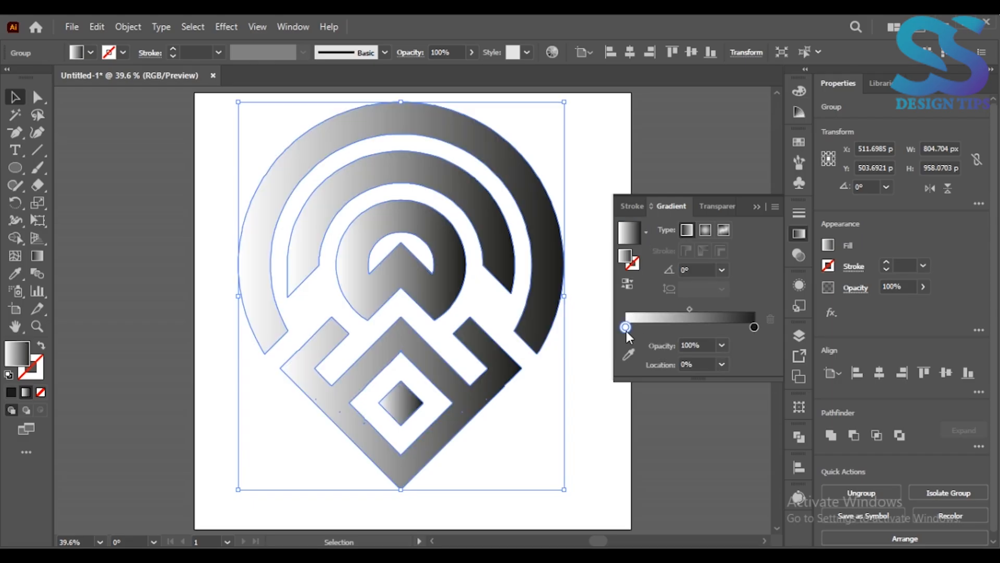
double_click(626, 328)
click(672, 371)
Set the logo gradient's ending color stop to dark indigo blue.
click(754, 327)
double_click(754, 327)
click(650, 365)
click(758, 203)
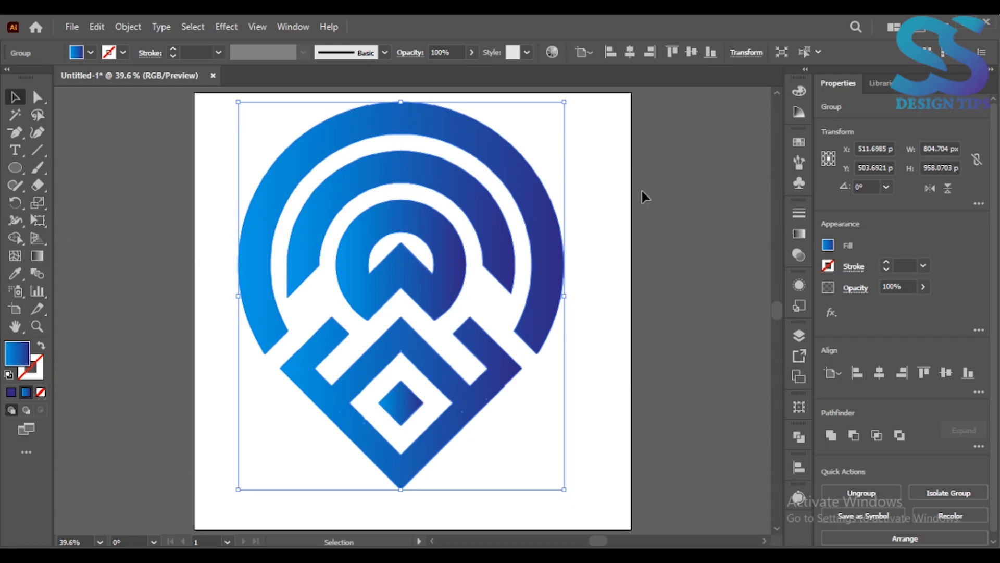